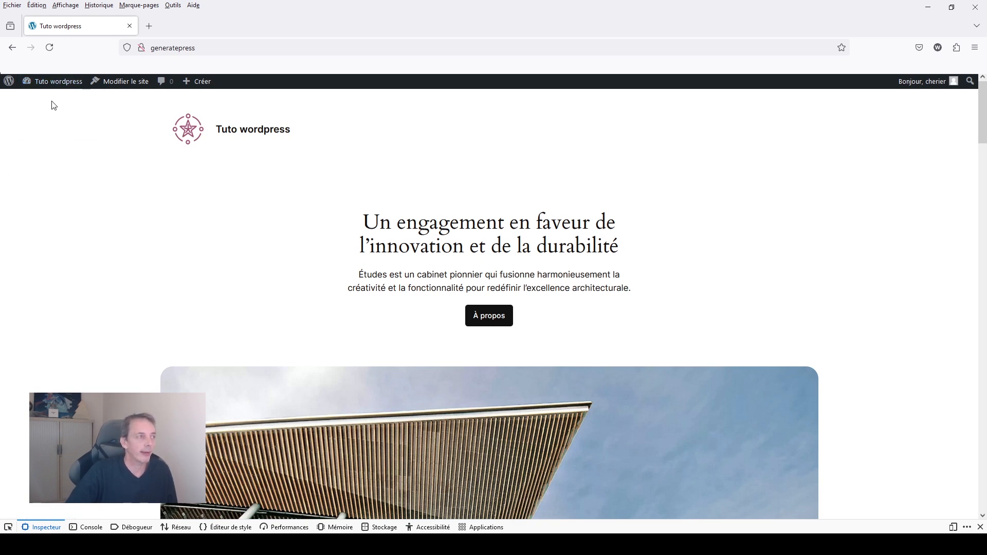
Go to the site's dashboard and create a new post from the list of articles.
mouse_move(59, 91)
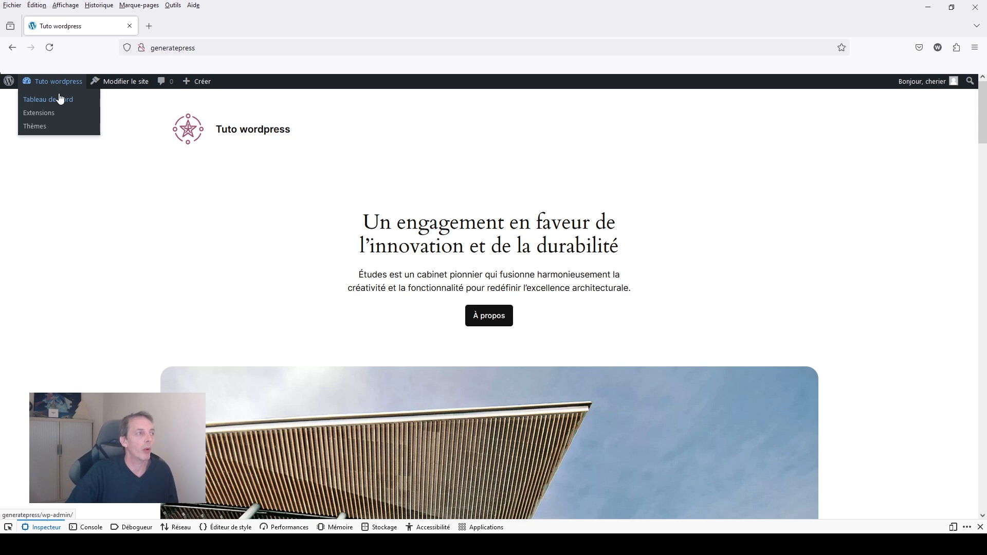
left_click(61, 99)
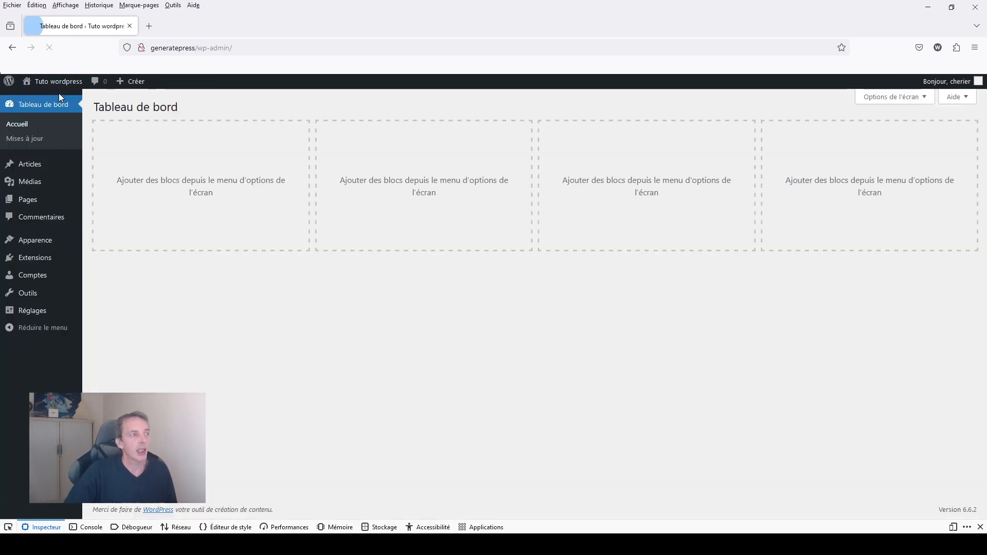
left_click(37, 167)
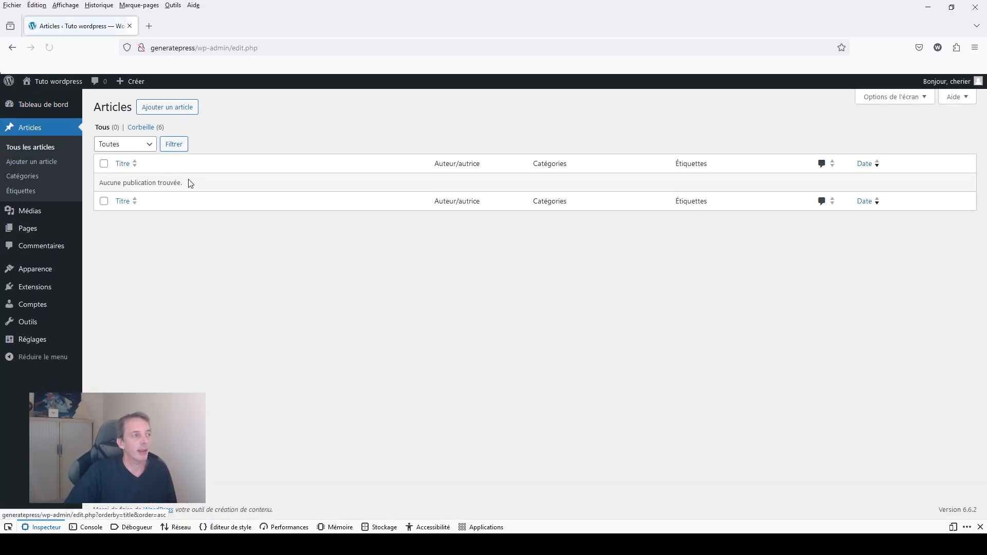
left_click(190, 105)
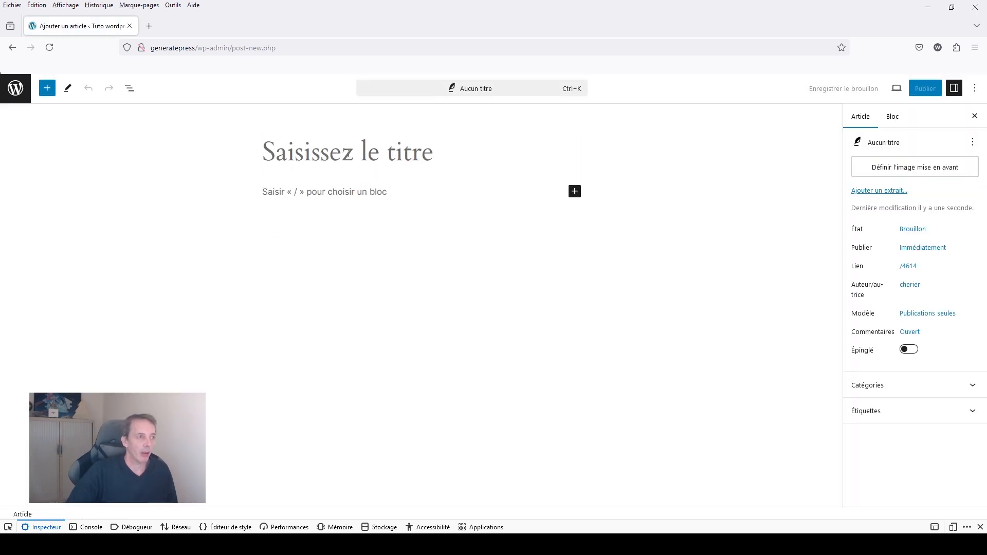
Title the new post "titre de la page".
left_click(348, 154)
type("titr")
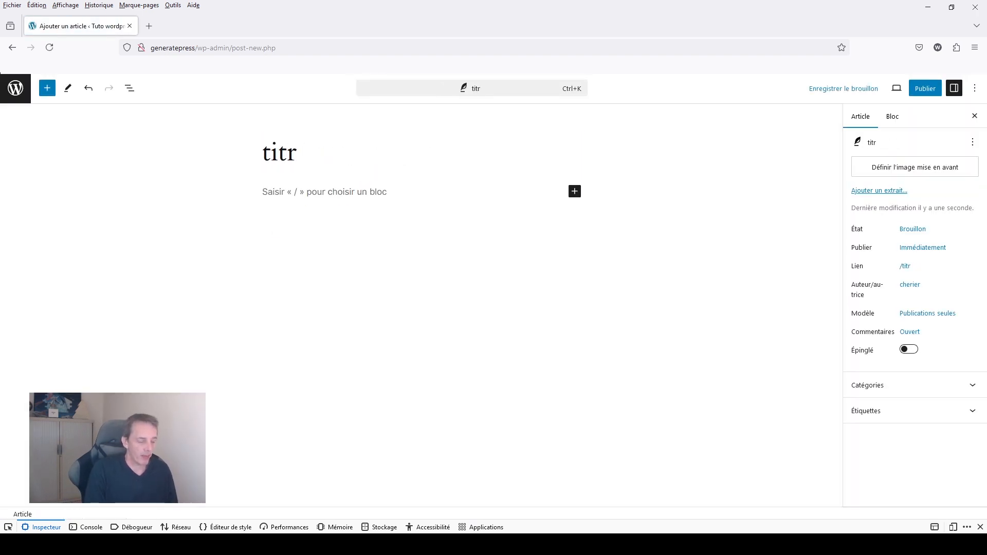
type("e de la p")
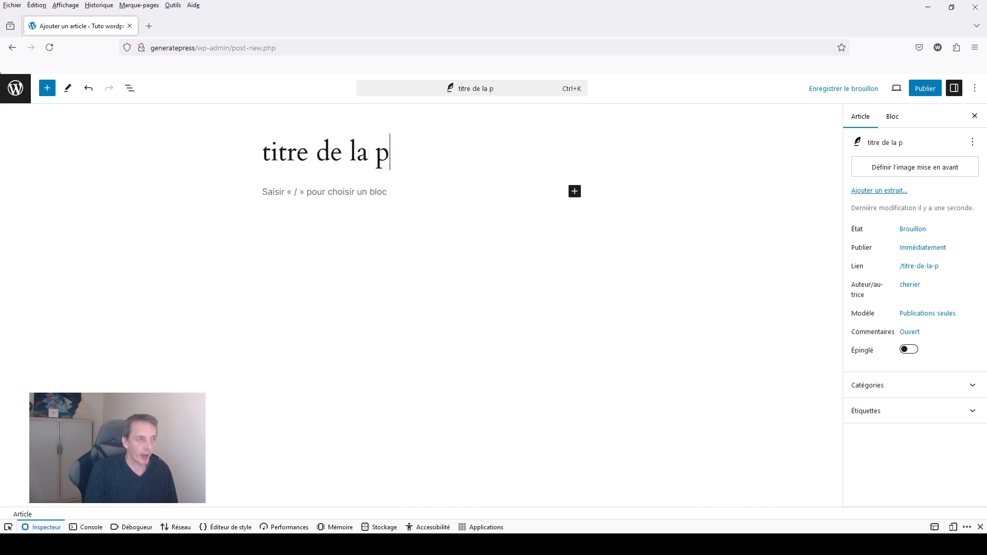
type("age")
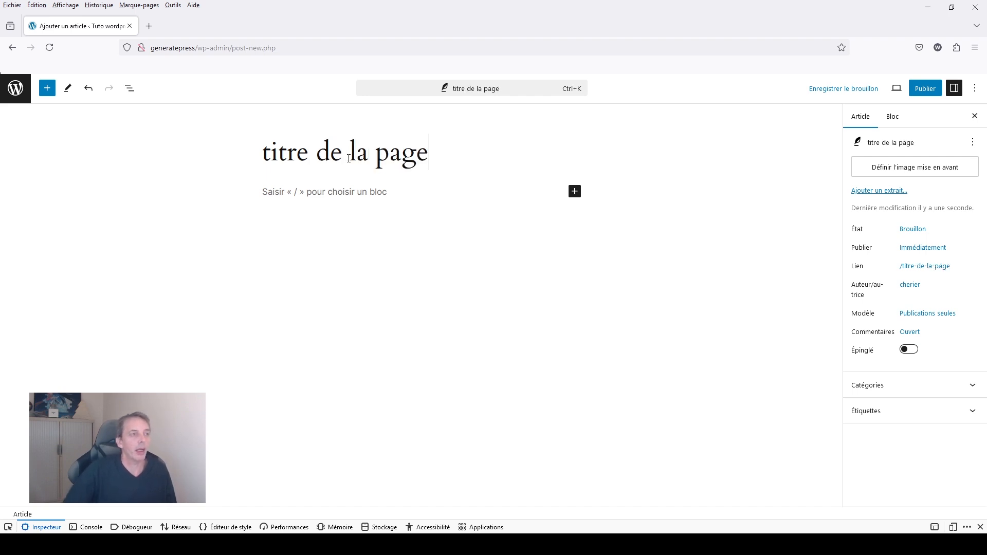
Insert a Colonnes block below the post title with the 50 / 50 layout.
left_click(338, 193)
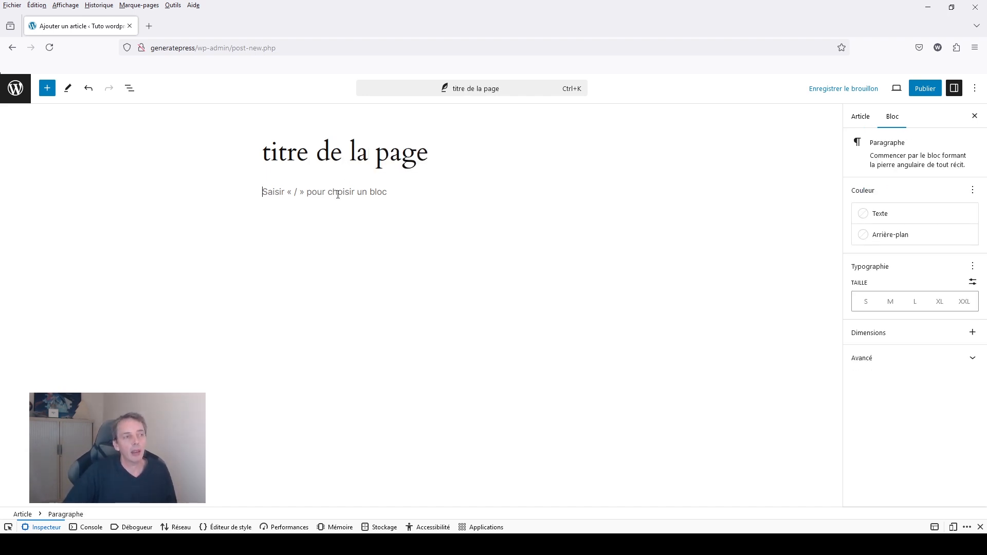
type("/colon")
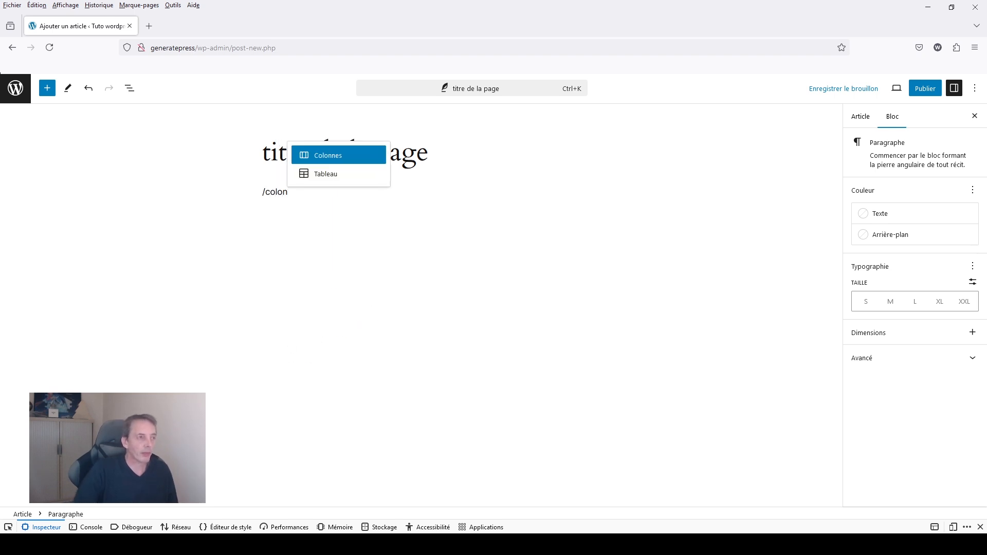
left_click(338, 157)
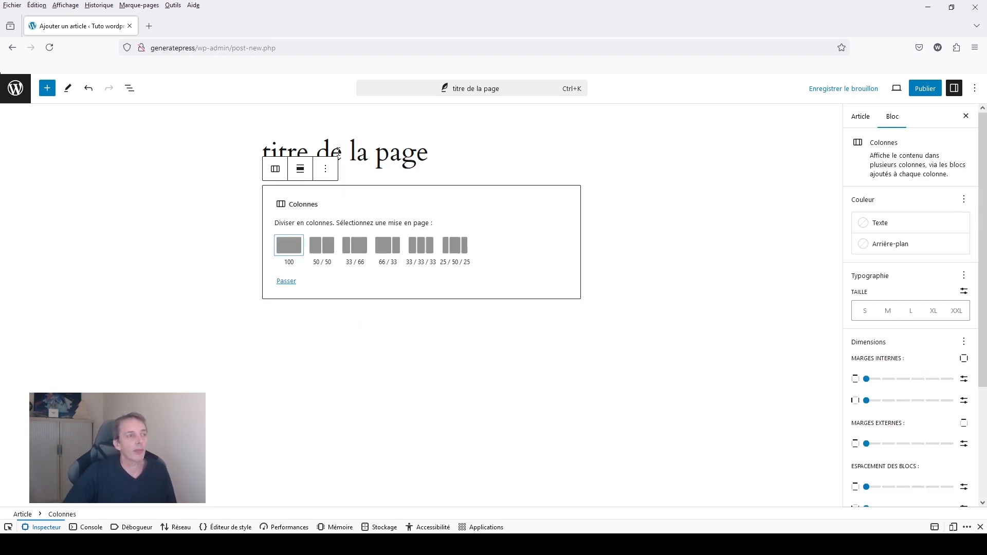
left_click(323, 249)
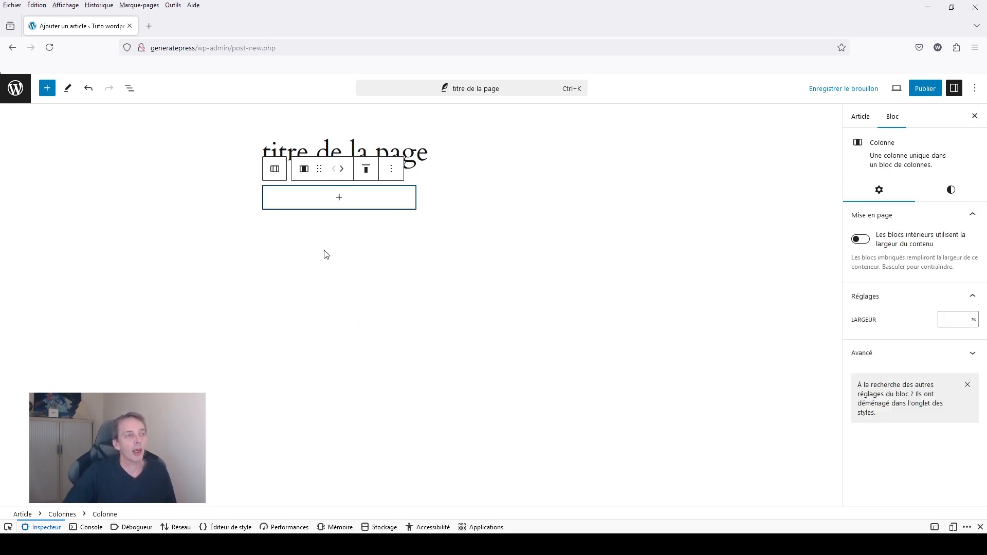
Add an Image block to the first column using the larger purple tree picture from the media library.
left_click(345, 200)
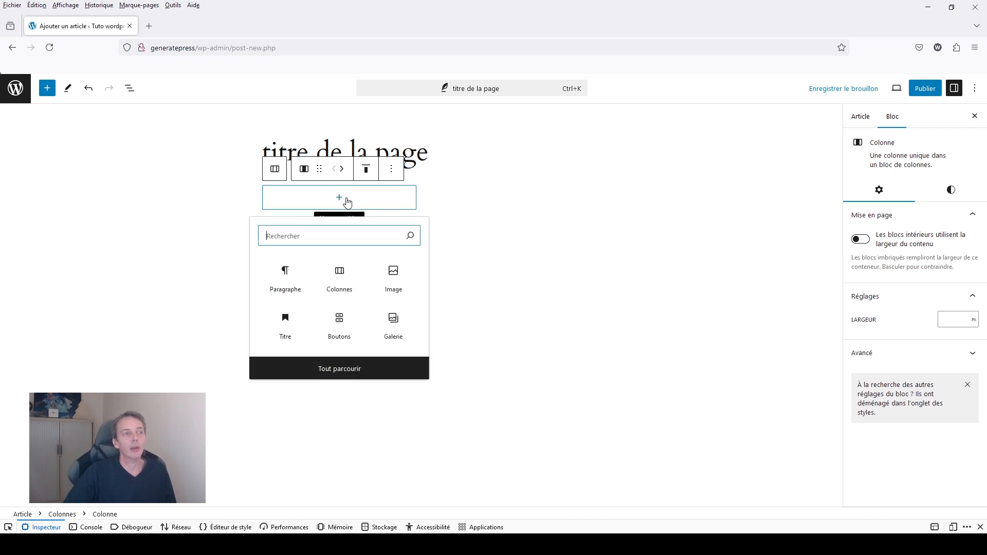
left_click(394, 274)
left_click(348, 260)
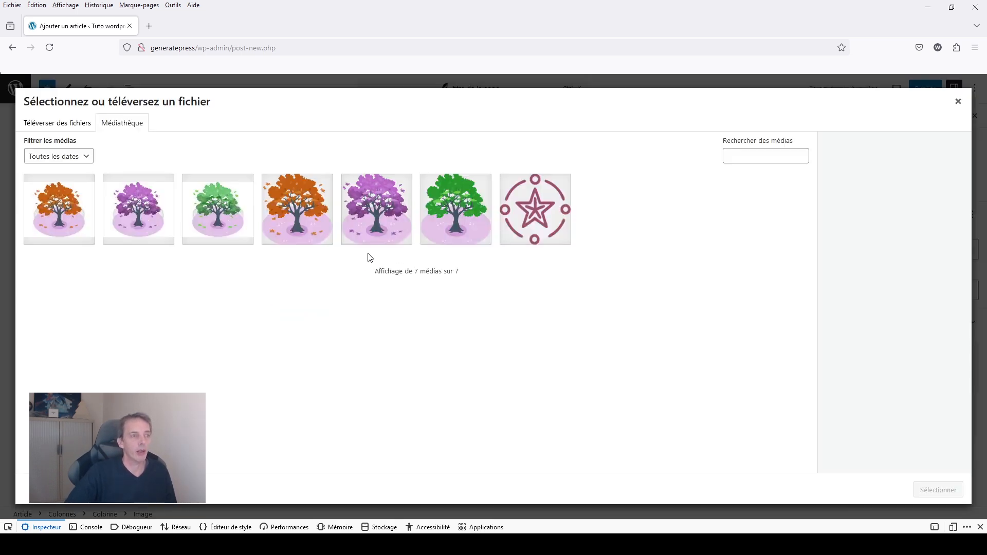
left_click(375, 221)
left_click(938, 490)
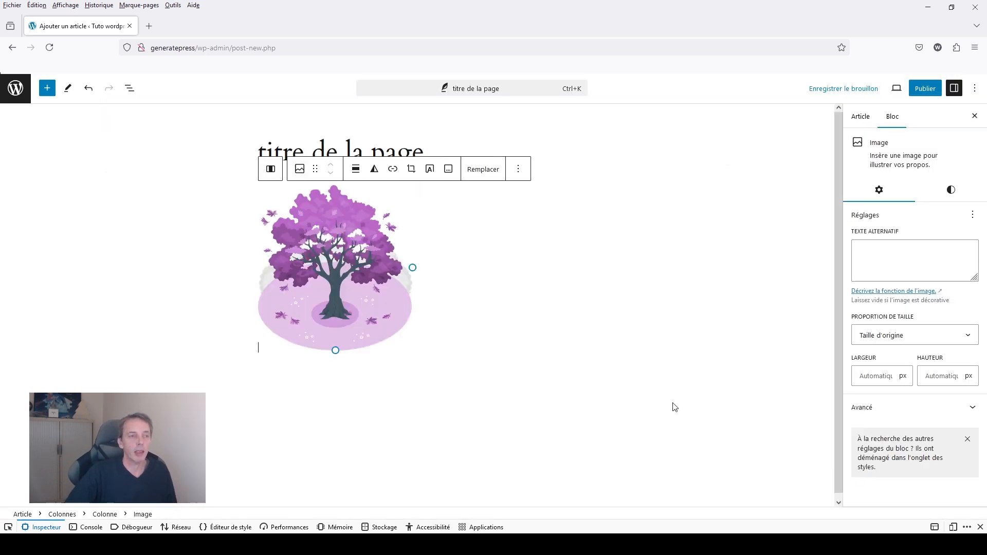
Add a Titre heading block reading "titre" to the empty second column.
left_click(493, 260)
left_click(501, 199)
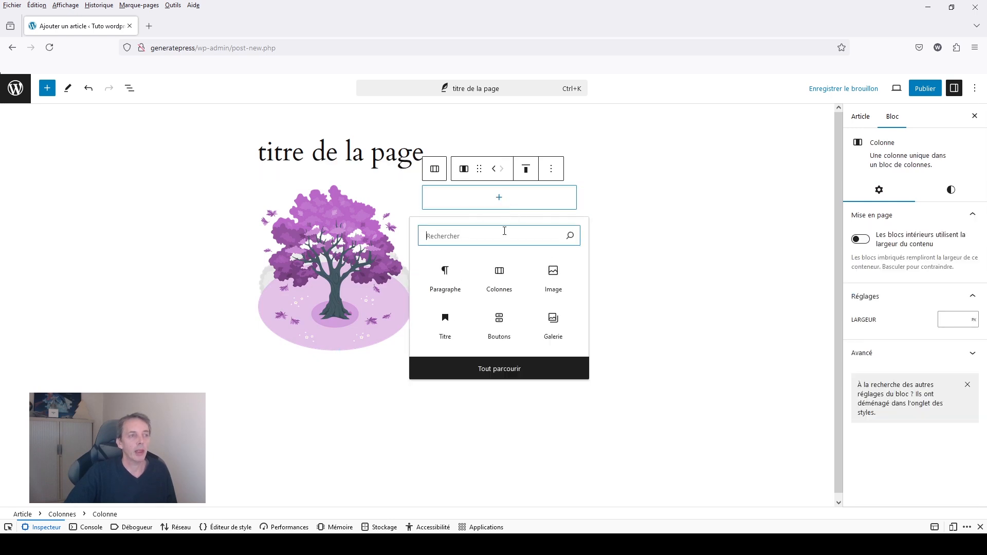
left_click(445, 325)
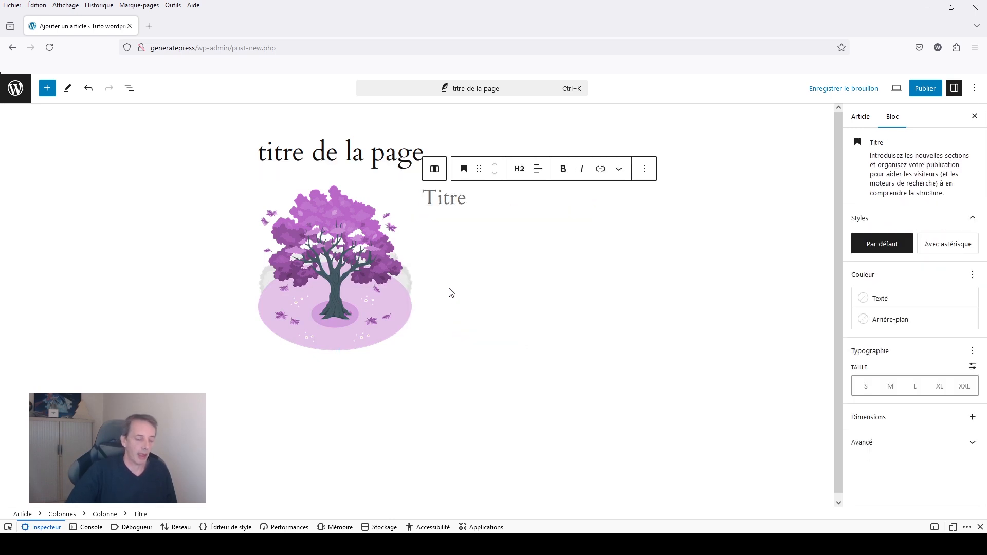
type("titre")
Add a paragraph under the heading and fill it with several lines of the repeated word "lorem".
key("Return")
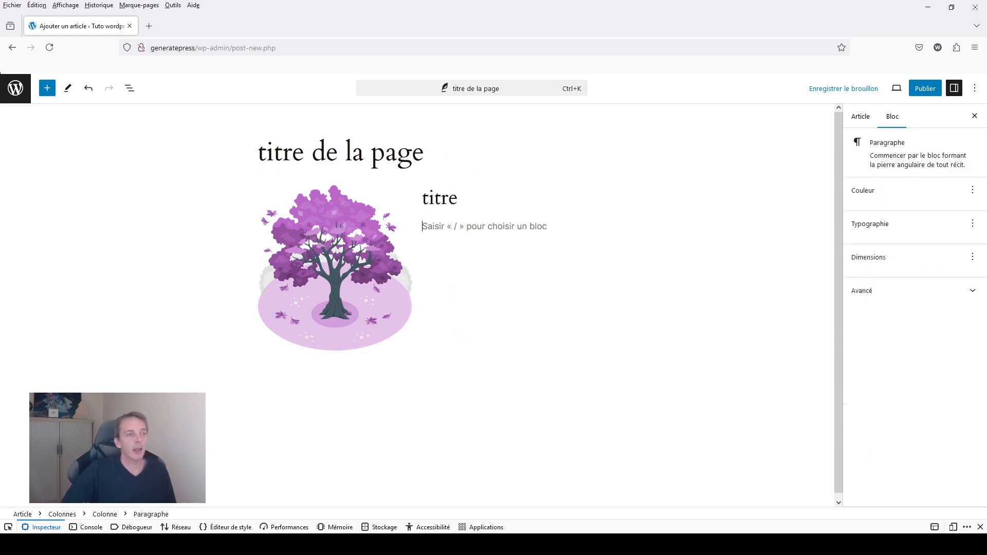
type("I")
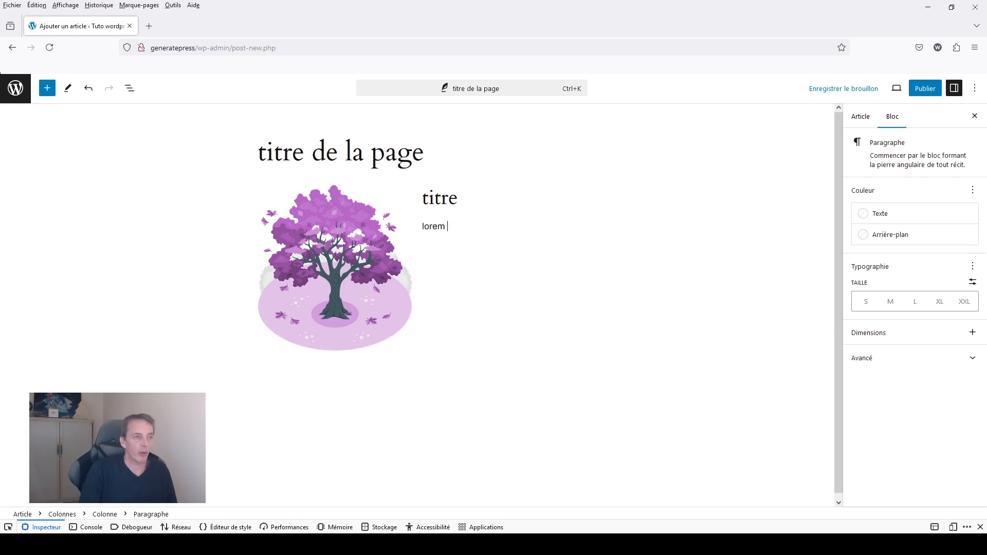
key("ctrl+a")
key("ctrl+c")
key("ctrl+v")
key("ctrl+v")
key("ctrl+v")
key("ctrl+v")
key("ctrl+v")
key("ctrl+v")
key("ctrl+v")
key("ctrl+v")
key("ctrl+v")
key("ctrl+v")
key("ctrl+v")
key("ctrl+v")
key("ctrl+v")
key("ctrl+v")
key("ctrl+v")
key("ctrl+v")
key("ctrl+v")
key("ctrl+v")
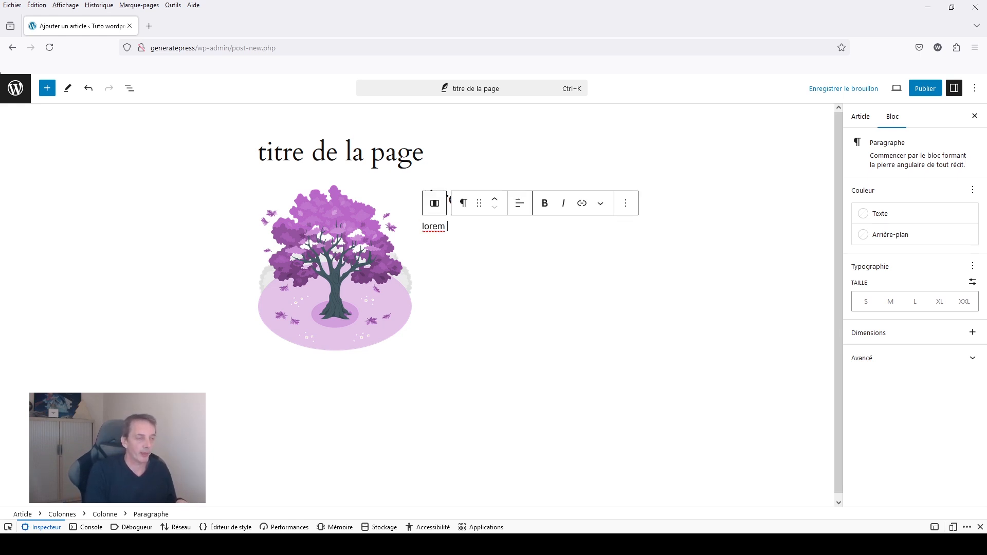
key("ctrl+v")
key("ctrl+v")
key("ctrl+v")
key("ctrl+v")
key("ctrl+v")
key("ctrl+v")
key("ctrl+v")
key("ctrl+v")
key("ctrl+v")
key("ctrl+v")
key("ctrl+v")
key("ctrl+v")
key("ctrl+v")
Add a Boutons block below the paragraph with one button labelled "Bouton".
key("Return")
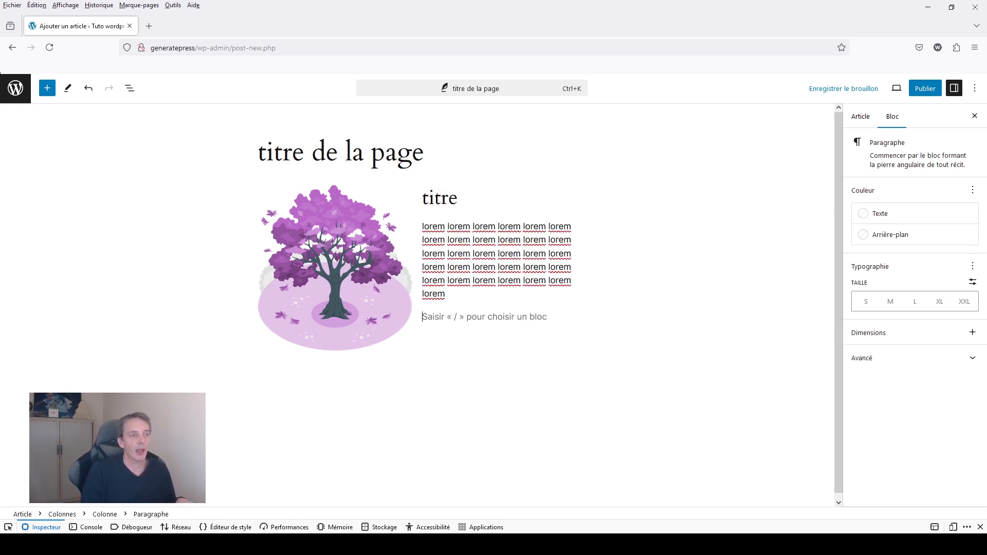
type("/boutou")
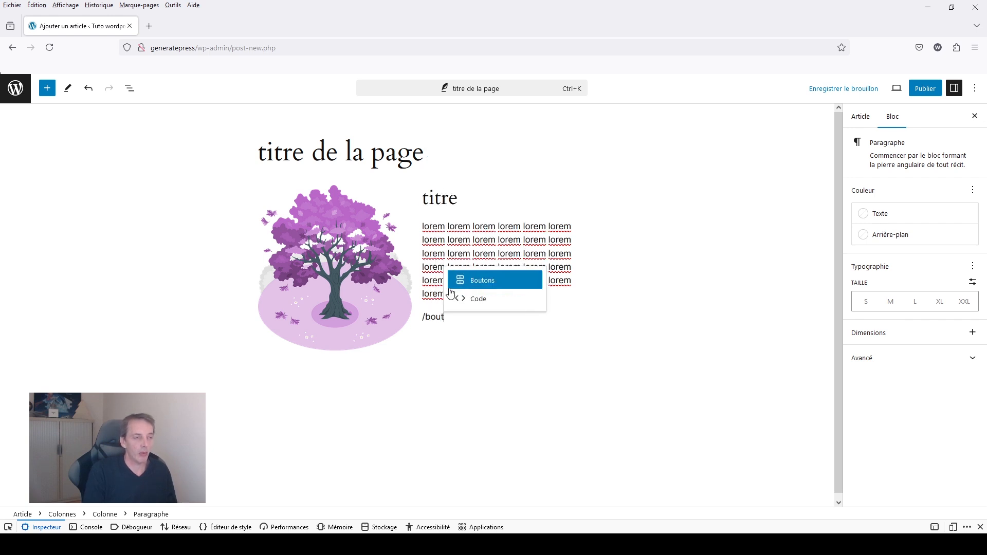
key("BackSpace")
key("BackSpace")
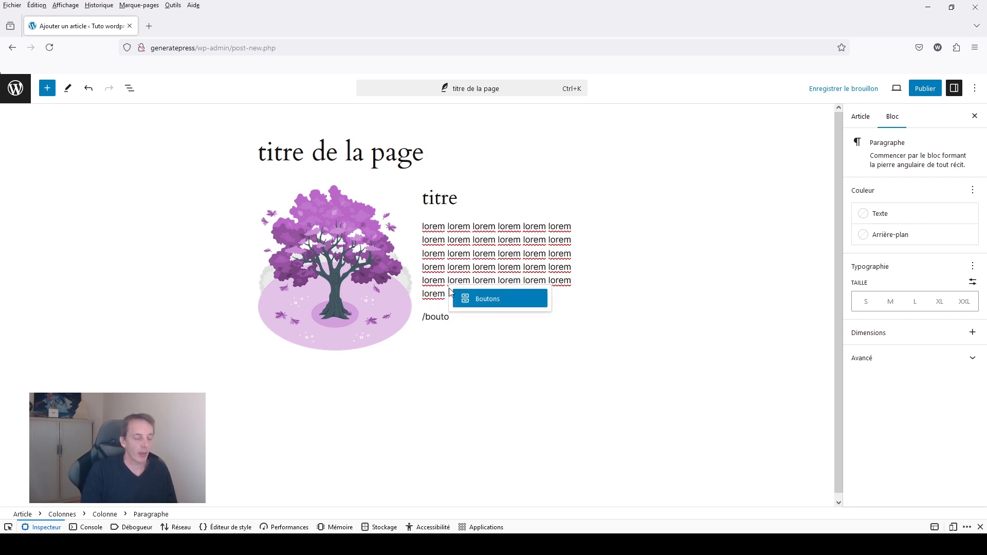
left_click(486, 302)
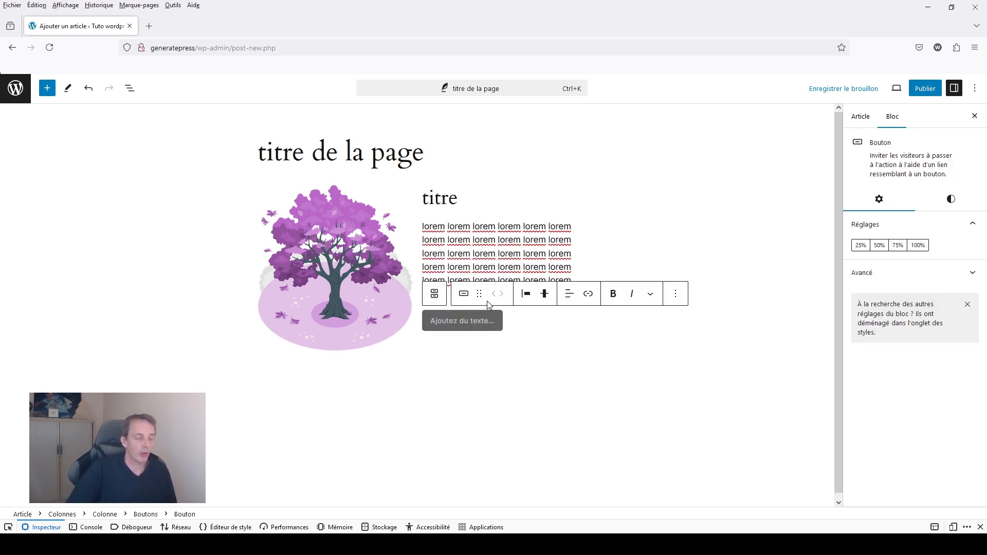
type("Bouton")
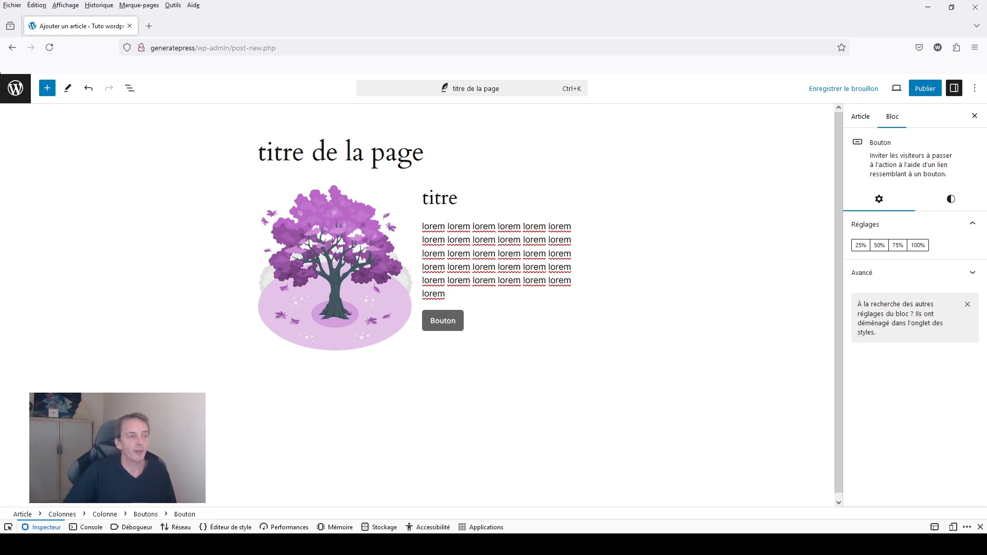
left_click(628, 227)
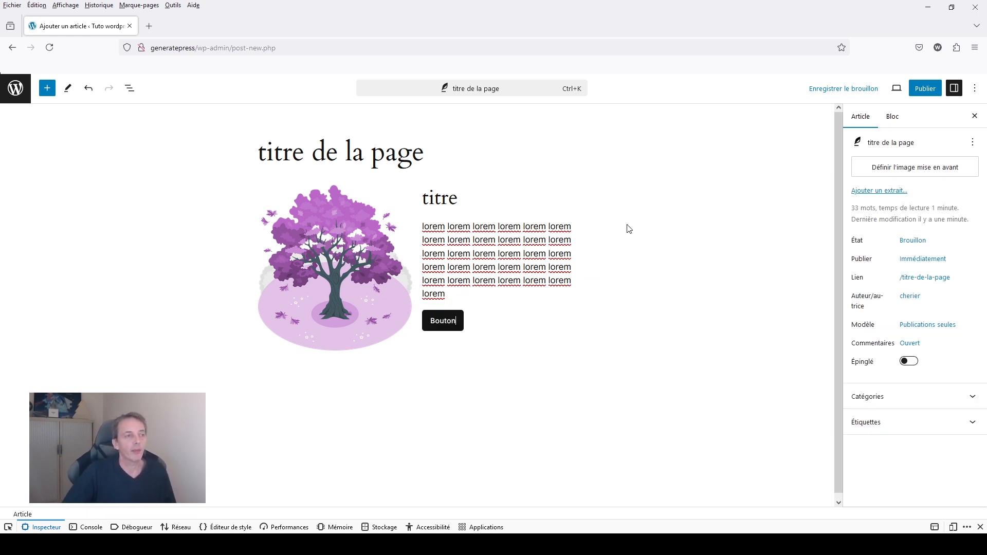
Show the post's block list, expand the Colonnes block and set its alignment to Grande largeur.
left_click(134, 93)
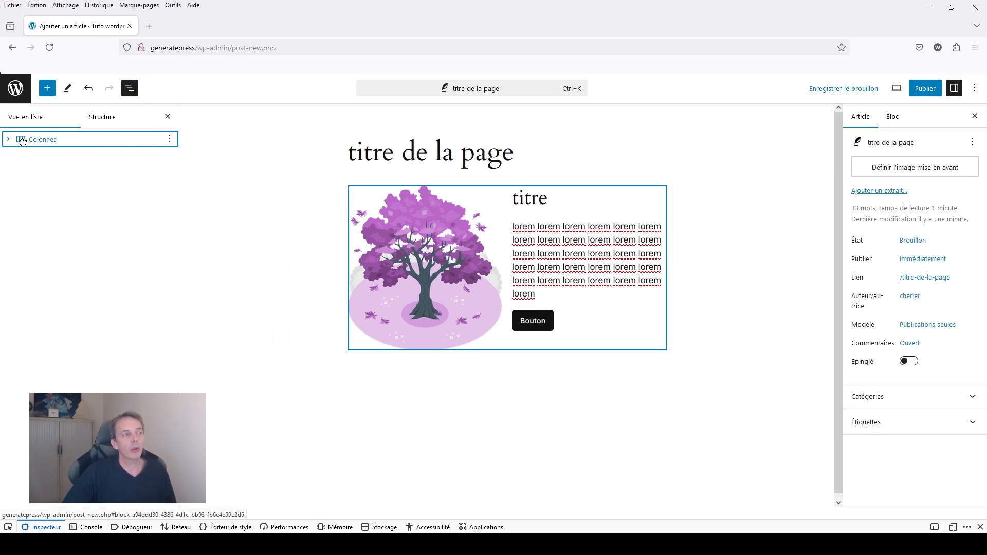
left_click(21, 140)
left_click(9, 138)
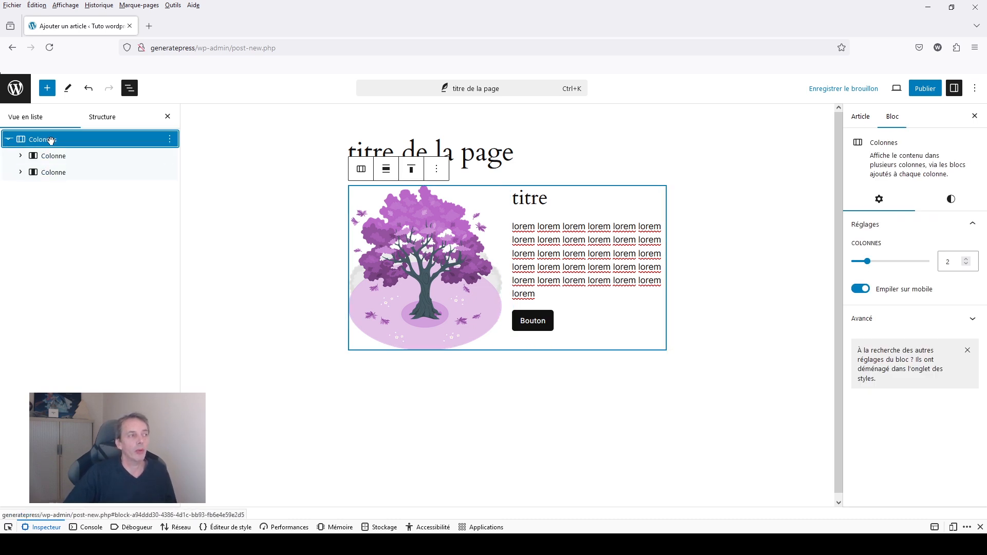
left_click(387, 169)
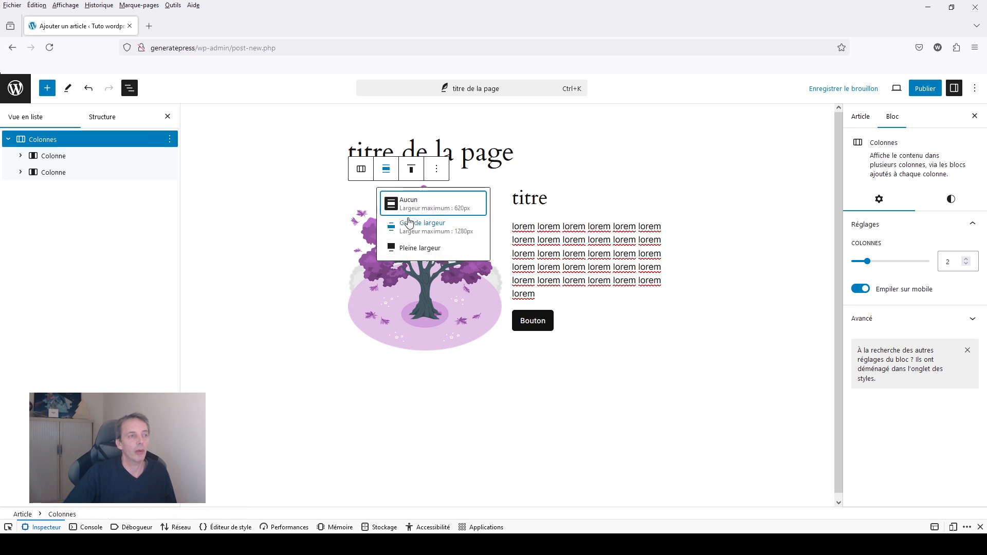
left_click(409, 222)
Vertically centre the content of the second column, which holds the heading, paragraph and button.
left_click(620, 346)
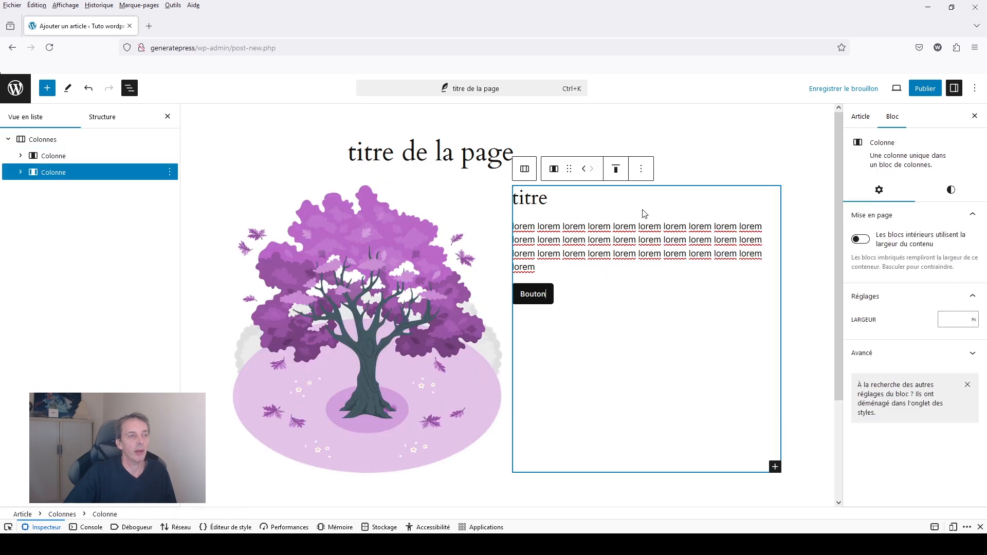
left_click(617, 169)
left_click(627, 220)
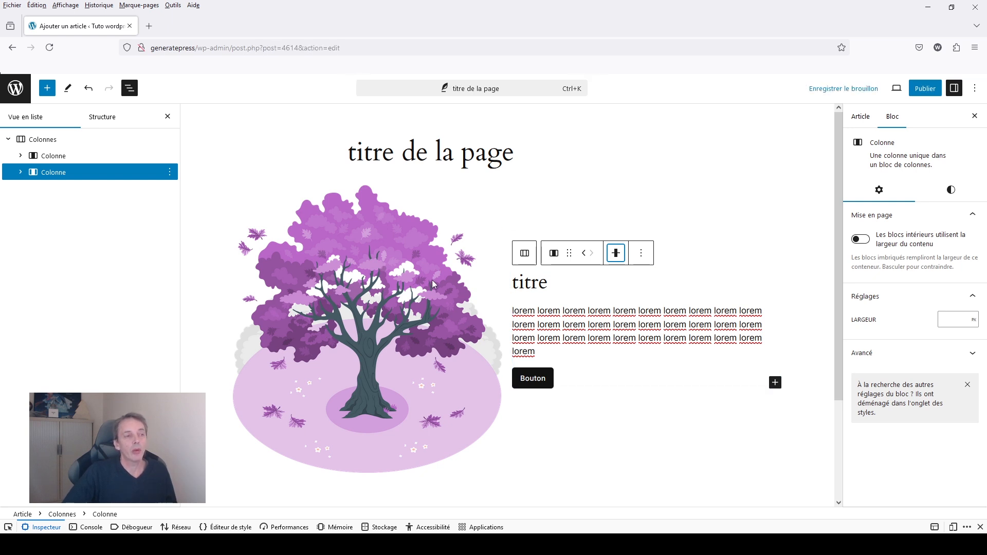
Duplicate the whole Colonnes block.
left_click(68, 143)
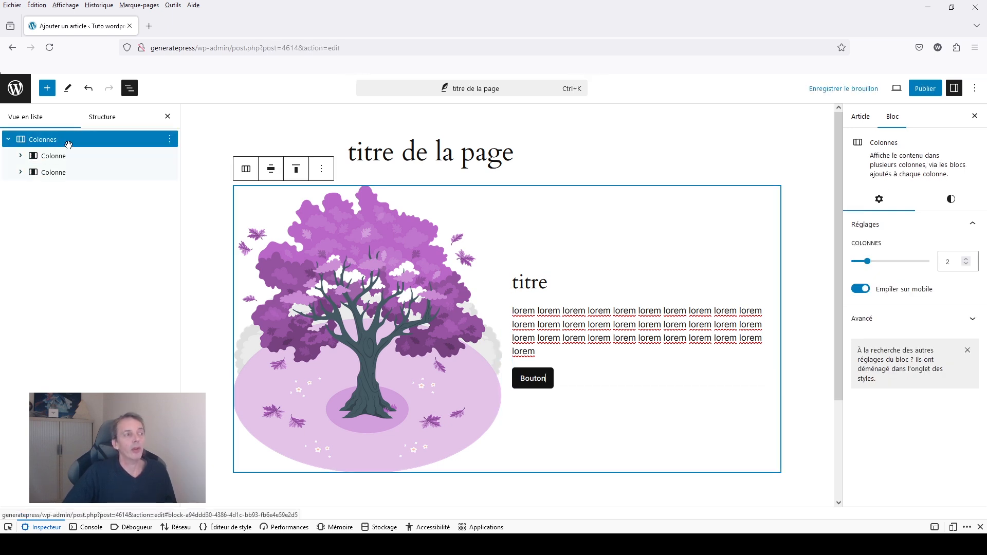
left_click(170, 139)
left_click(177, 159)
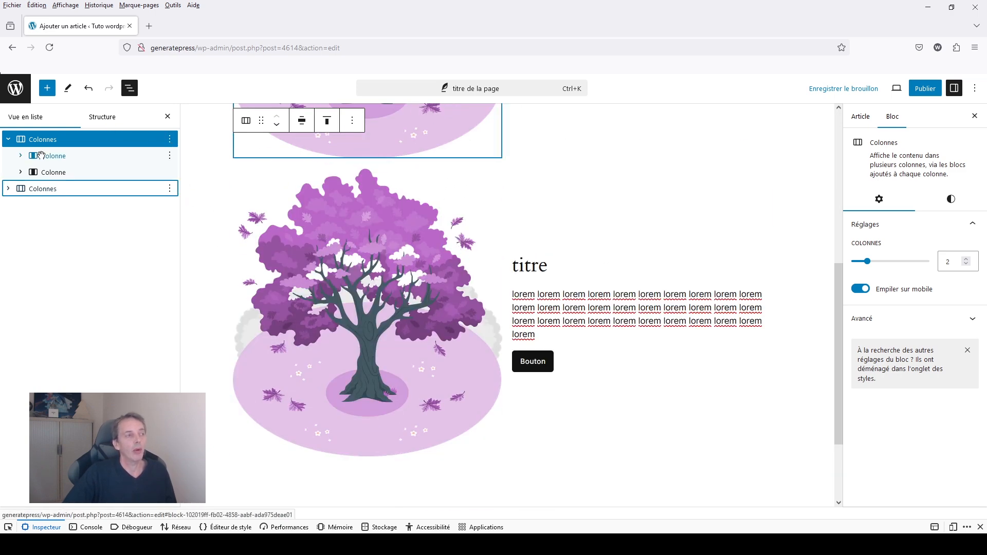
In the lower Colonnes block, move the image column to the other side of the text column.
left_click(9, 191)
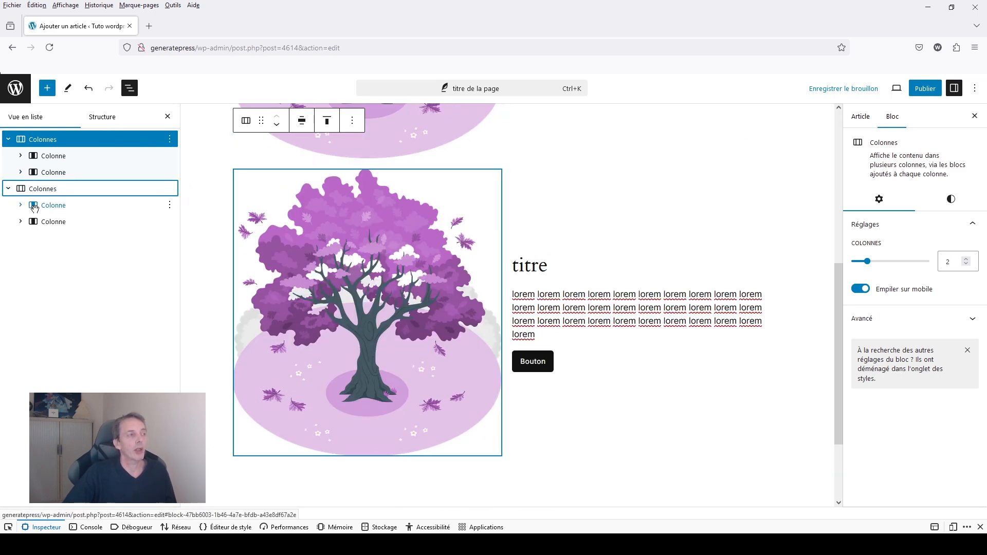
left_click(51, 206)
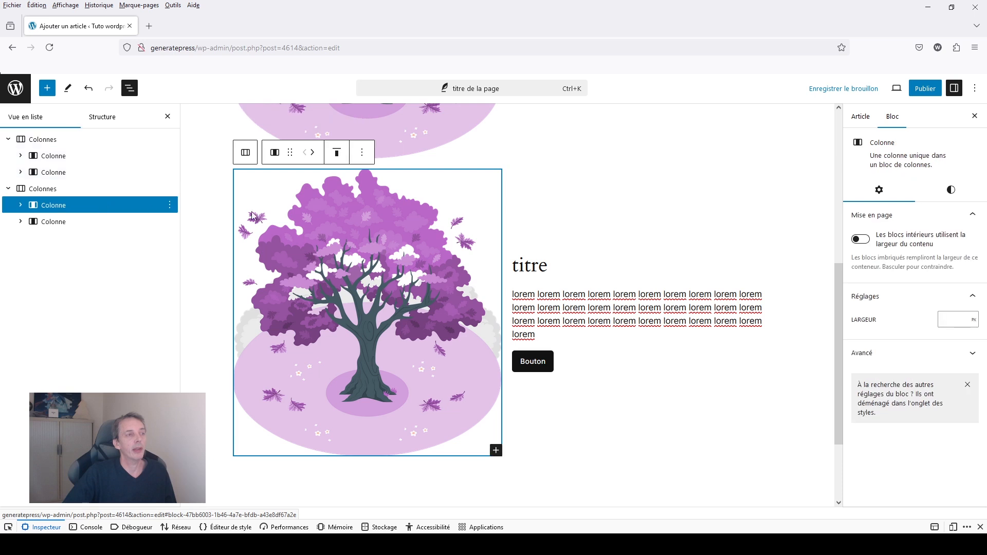
left_click(313, 152)
Replace the tree image in the lower Colonnes block with arbre_vert from the media library.
left_click(637, 276)
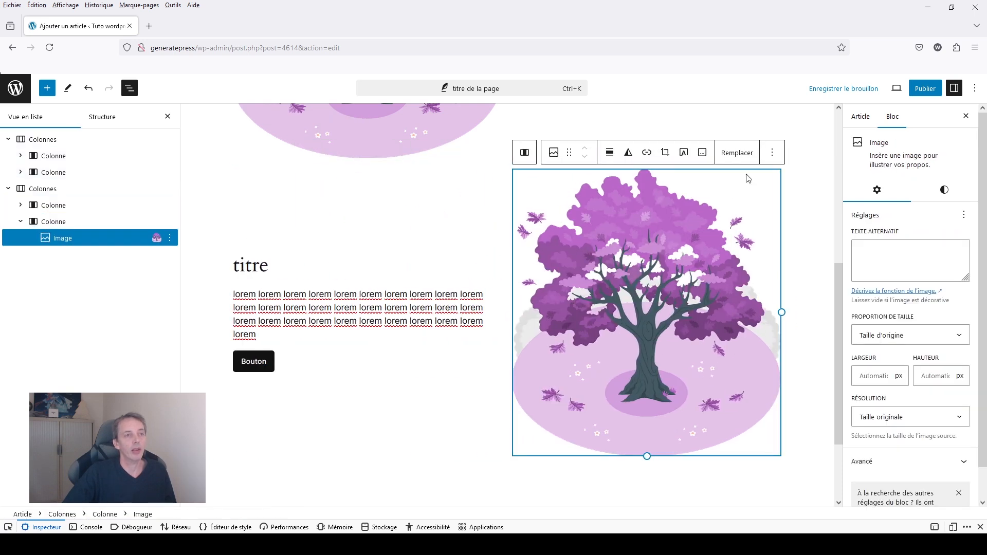
left_click(738, 153)
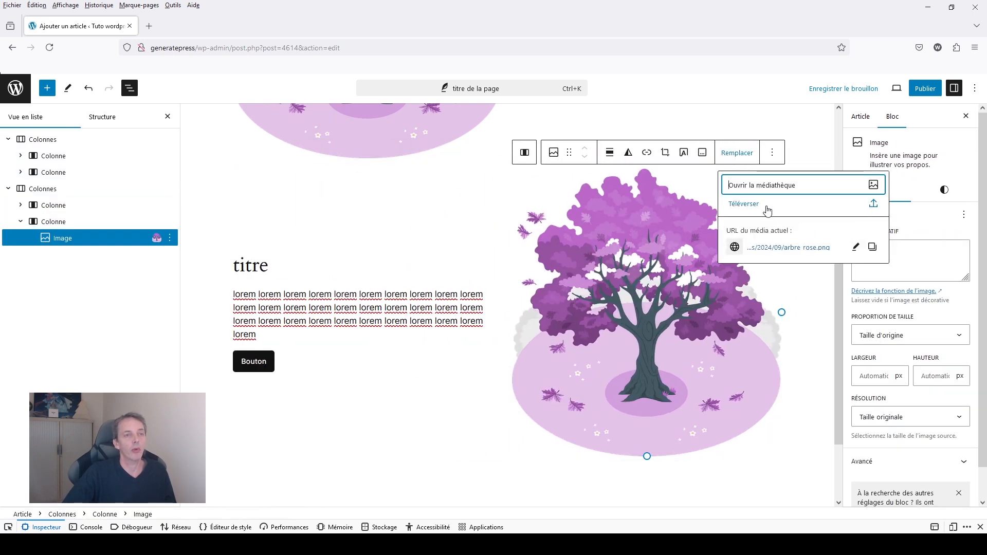
left_click(766, 187)
left_click(468, 226)
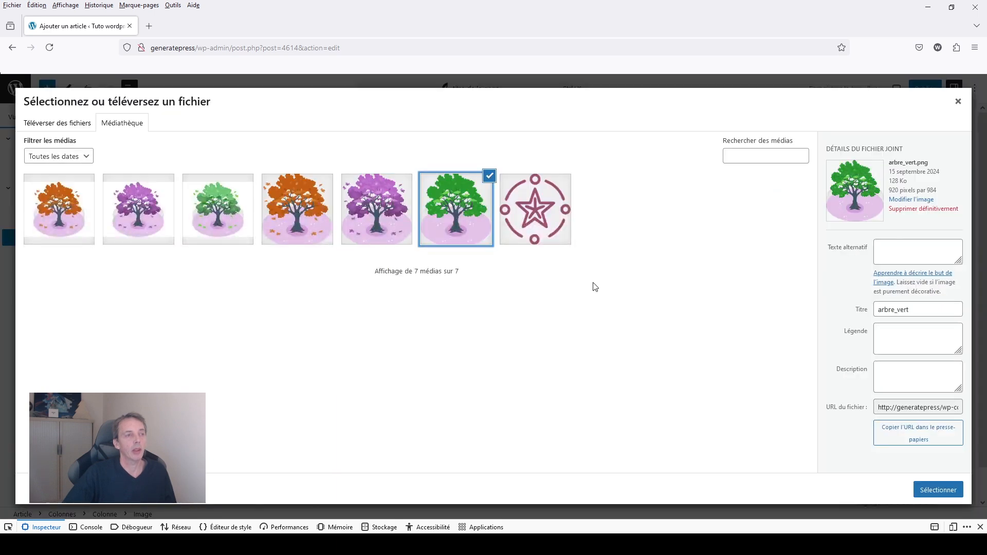
left_click(930, 492)
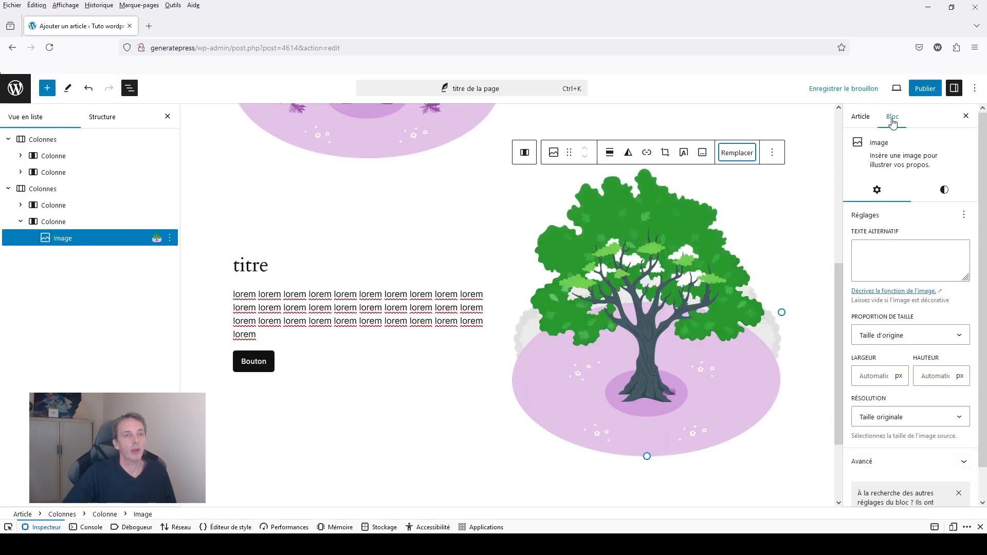
Publish the post, open the published article and review both two-column sections.
left_click(925, 89)
left_click(903, 89)
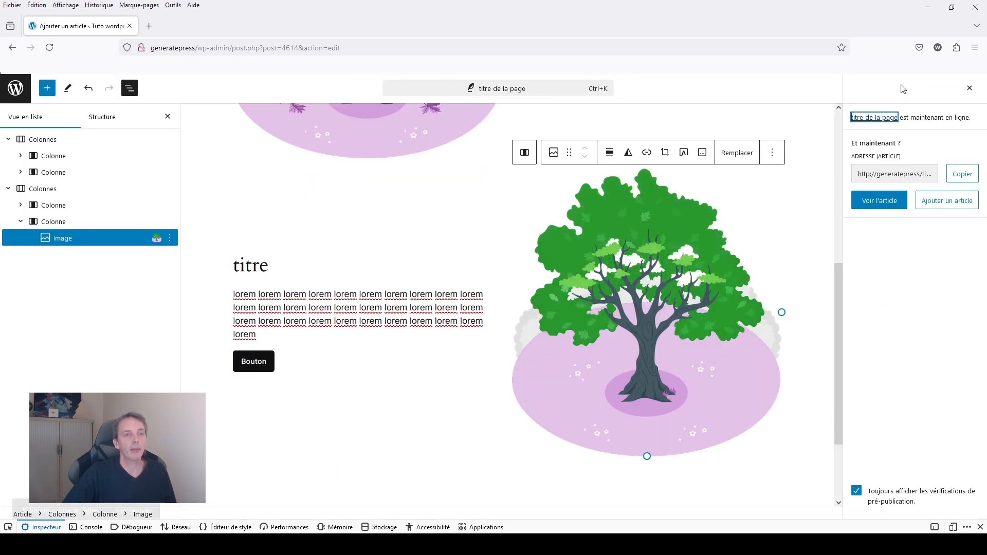
left_click(866, 200)
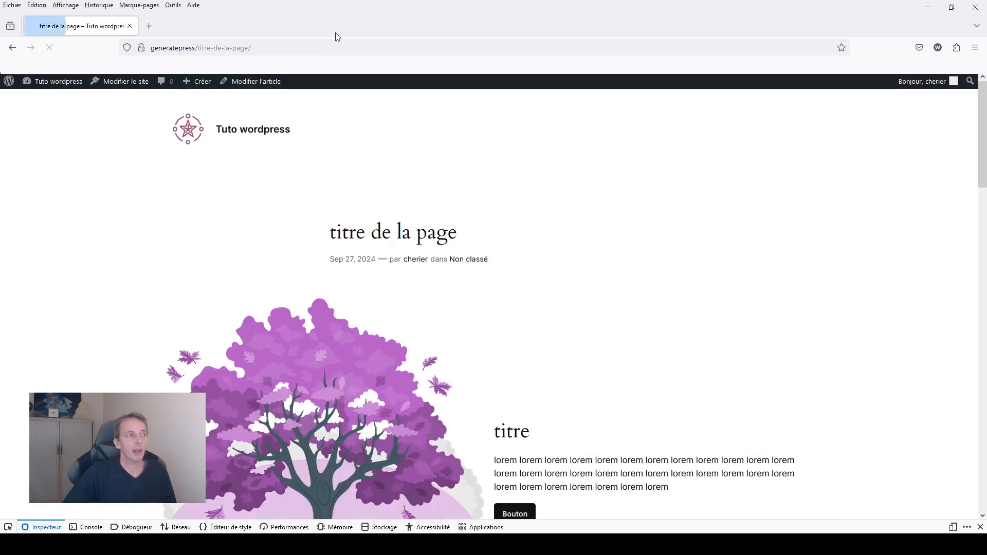
scroll(539, 256, "down", 3)
scroll(539, 256, "down", 8)
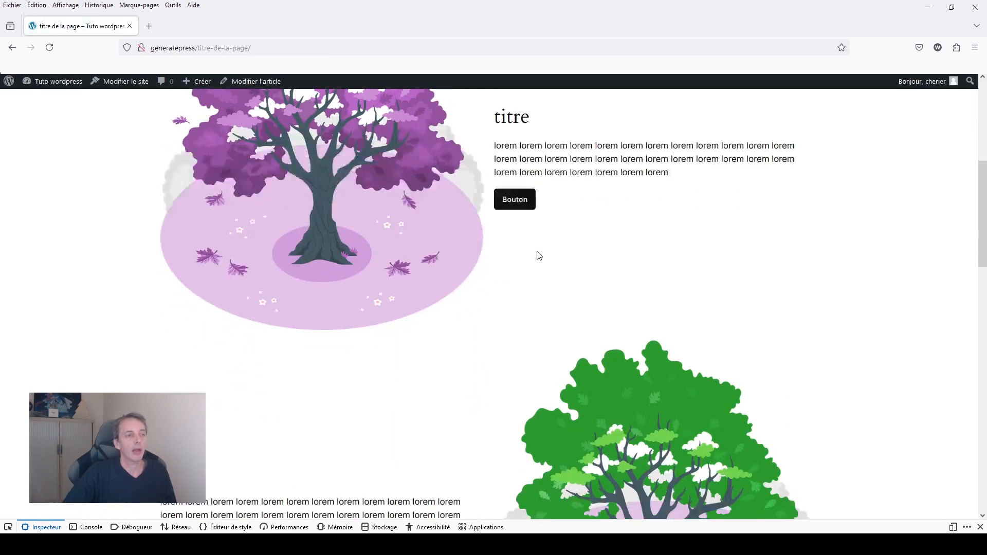
scroll(538, 256, "up", 10)
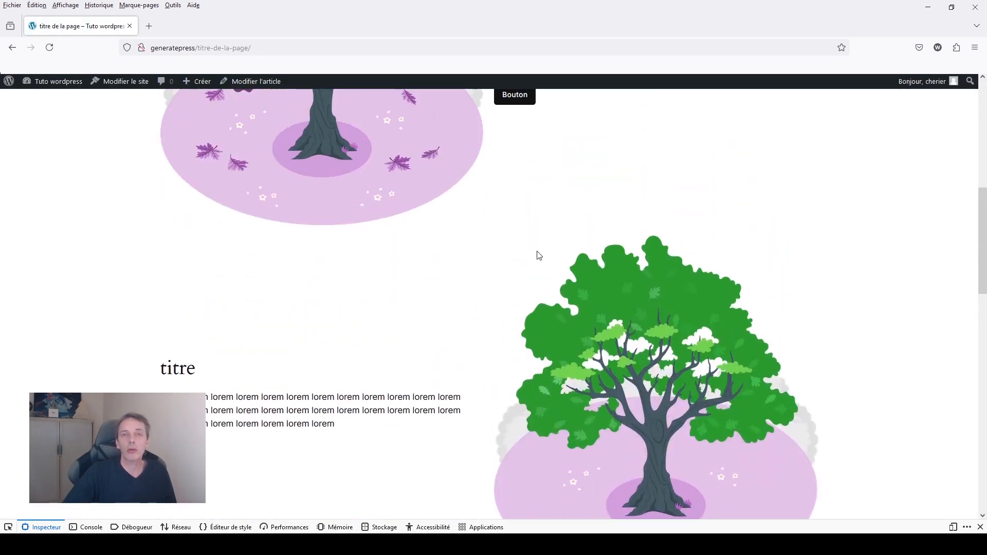
scroll(539, 255, "up", 1)
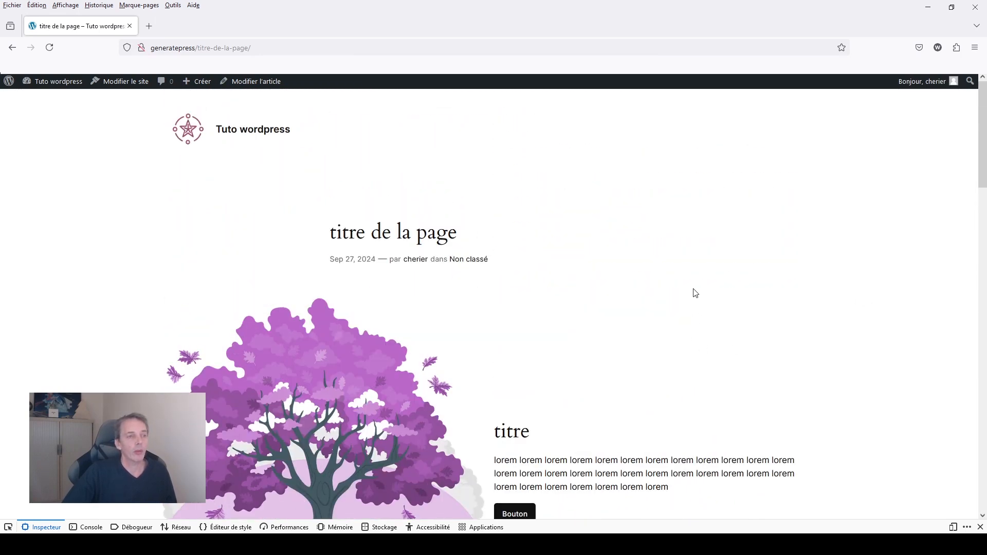
Open the page inspector, enlarge its pane slightly and switch the published page to the responsive mobile view.
right_click(688, 268)
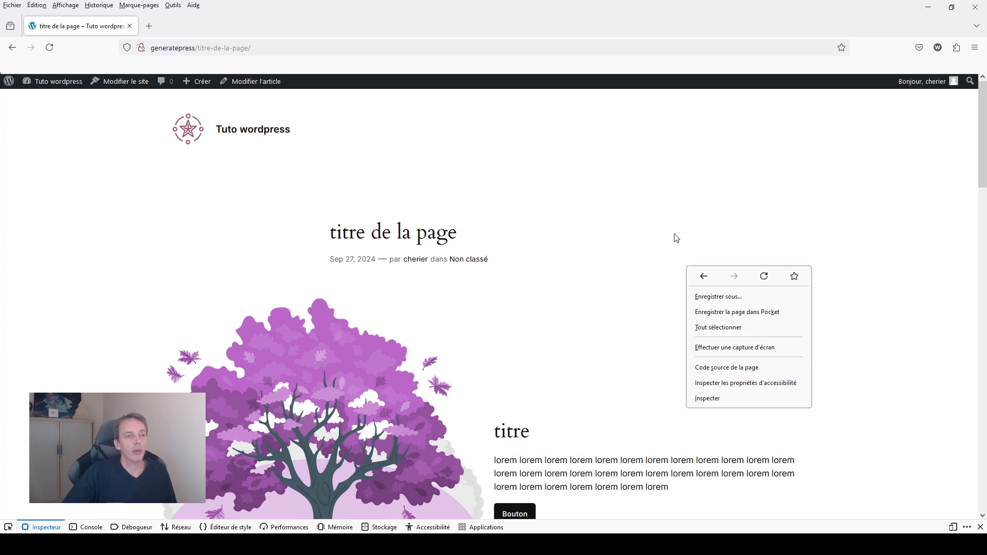
left_click(707, 398)
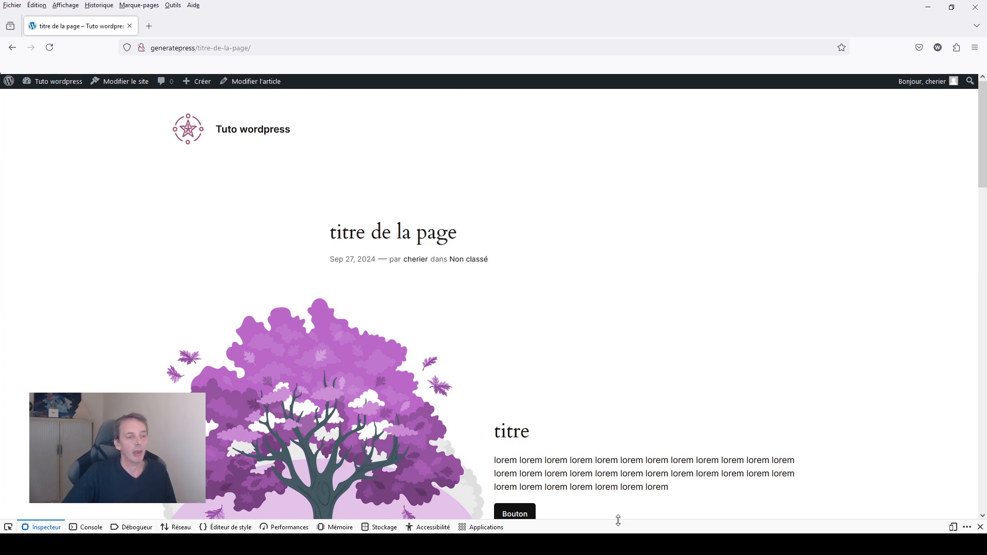
left_click_drag(619, 521, 637, 504)
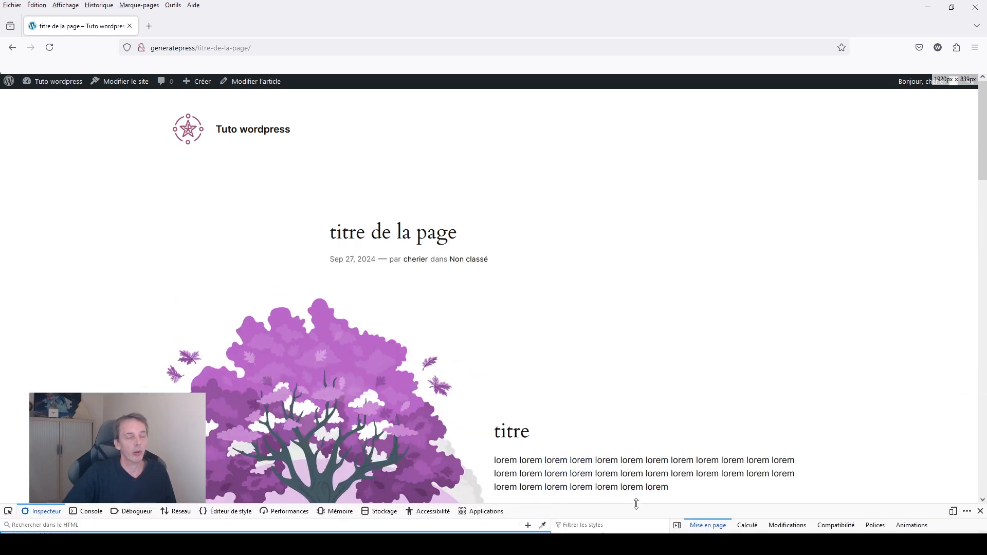
left_click(954, 511)
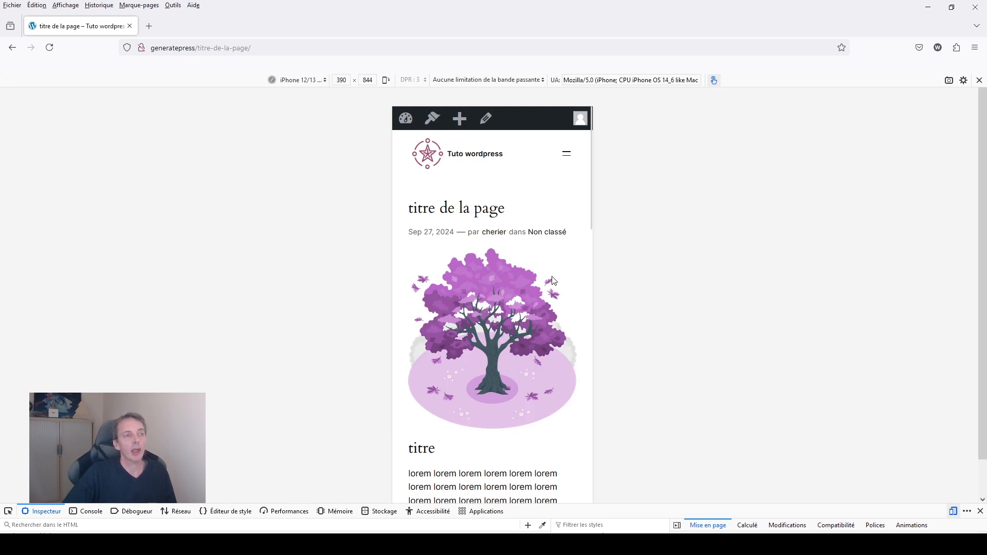
Examine the stacking order of the images, texts and buttons in the mobile view, then return to the desktop view.
scroll(550, 283, "down", 10)
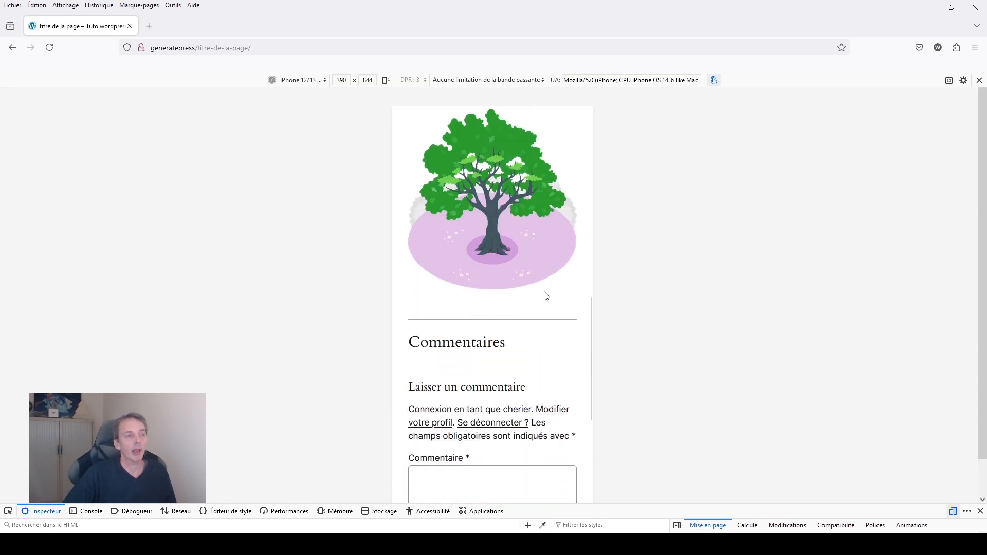
scroll(545, 297, "up", 10)
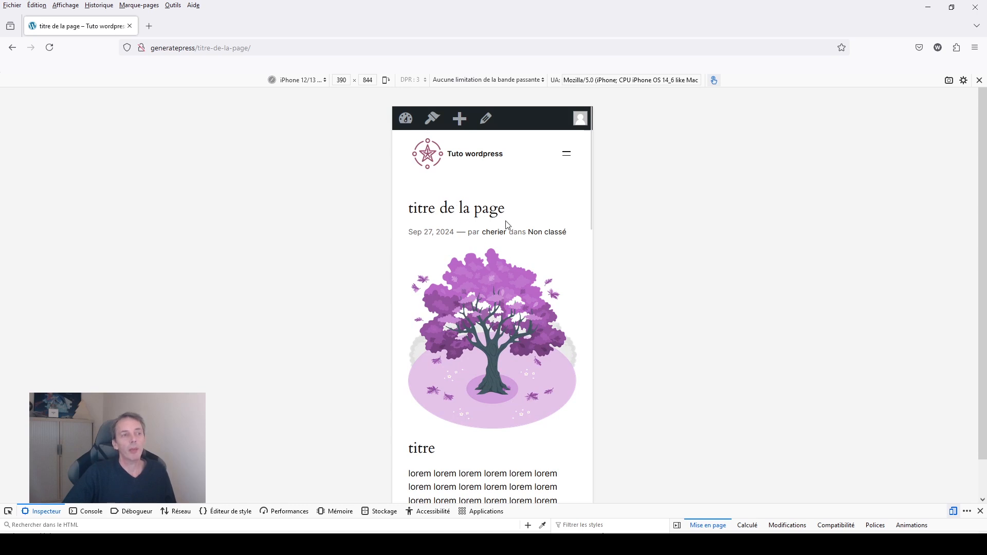
scroll(417, 448, "down", 3)
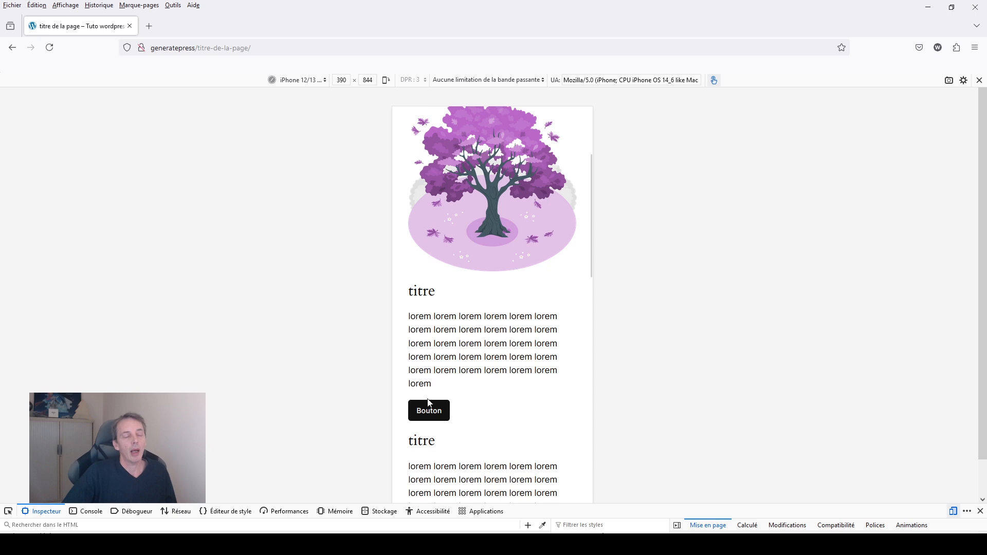
scroll(428, 406, "down", 4)
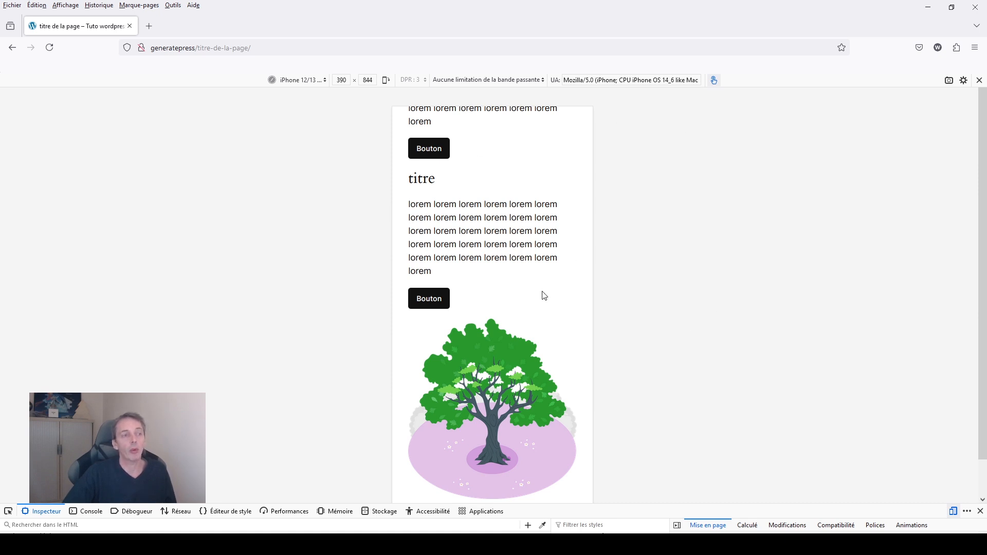
scroll(534, 278, "up", 10)
scroll(529, 346, "down", 5)
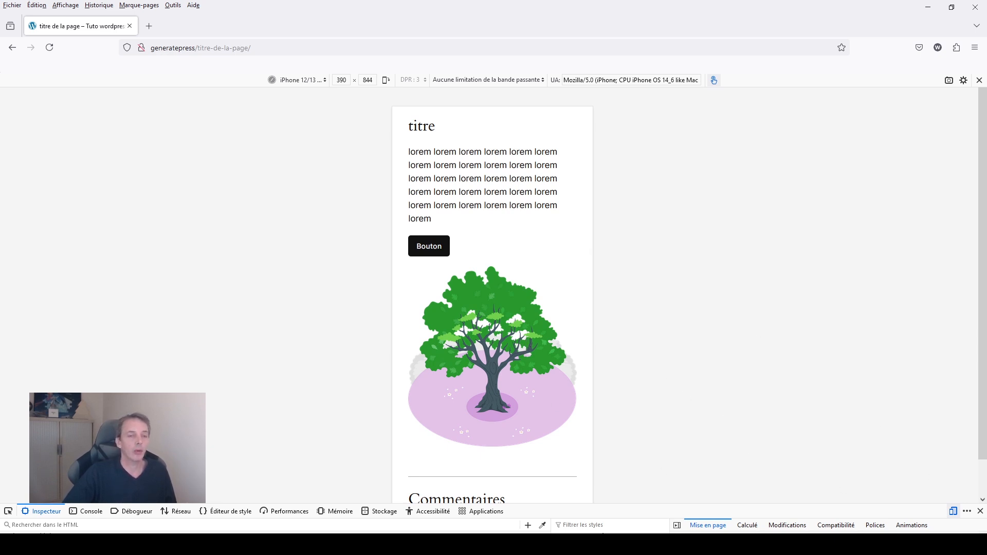
left_click(955, 511)
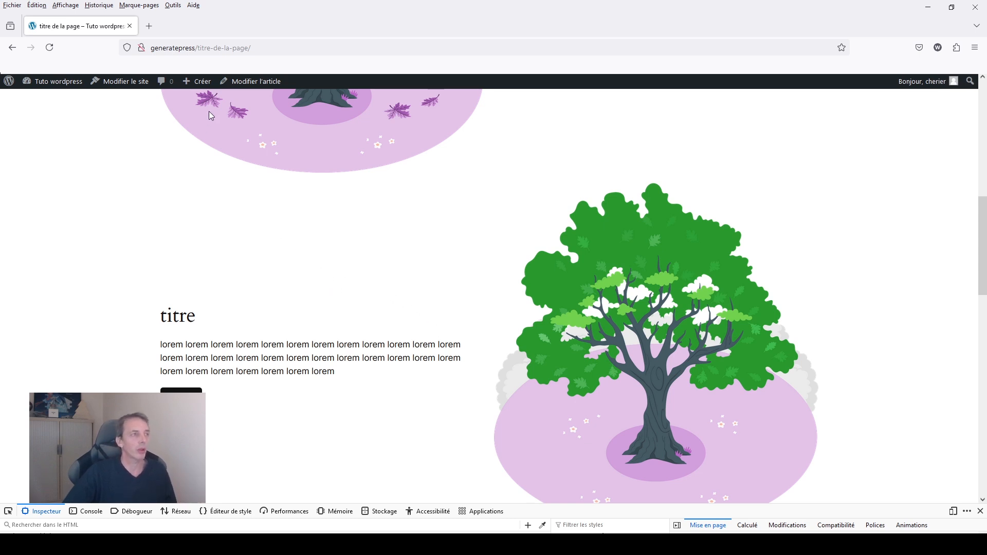
Reopen the article for editing, show its block list and select the second Colonnes block.
left_click(247, 83)
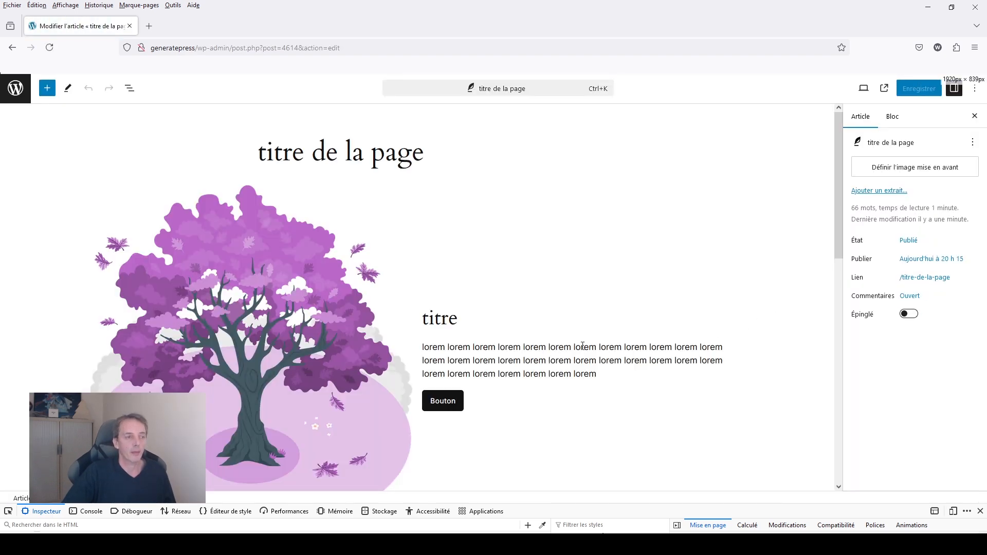
scroll(572, 344, "down", 8)
left_click(130, 88)
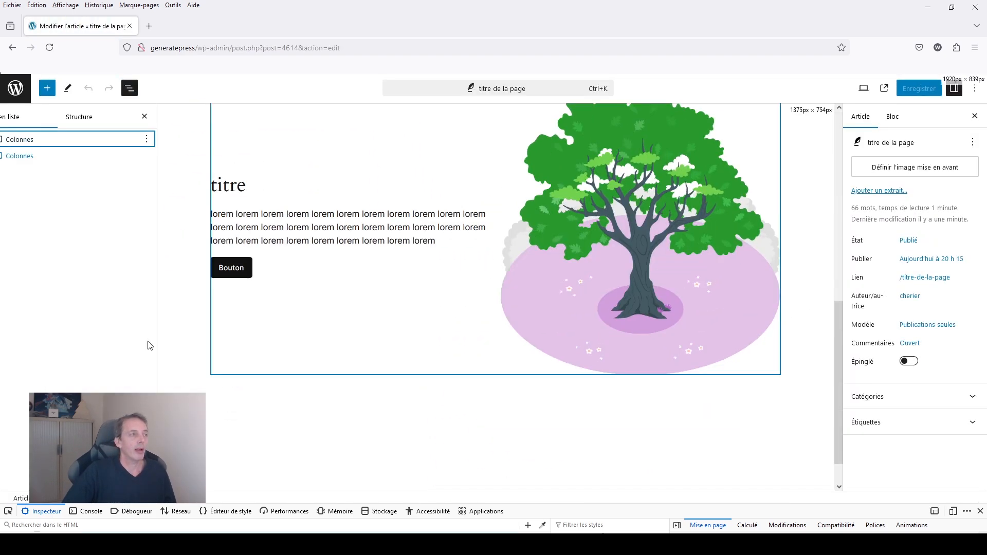
left_click(37, 157)
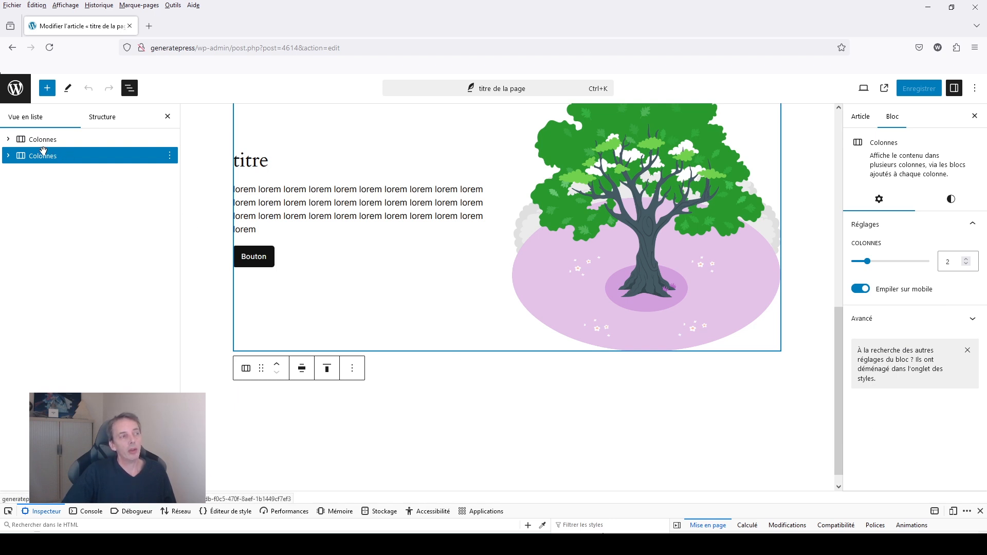
left_click(8, 157)
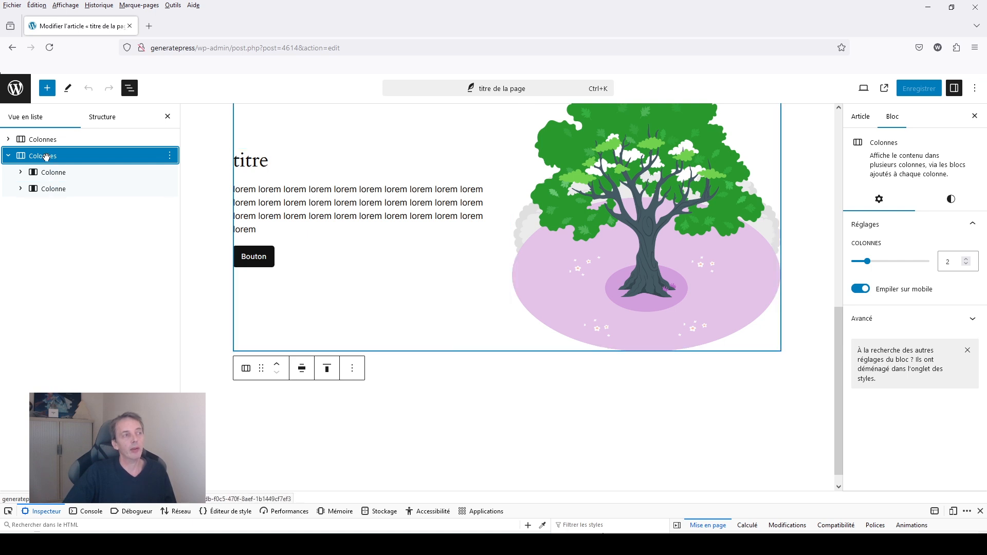
left_click(8, 157)
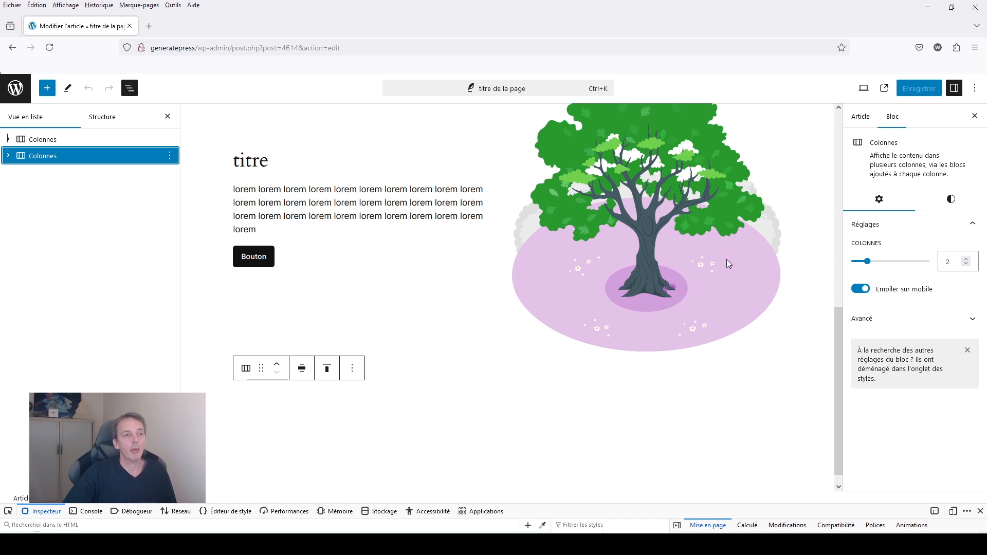
scroll(726, 259, "up", 5)
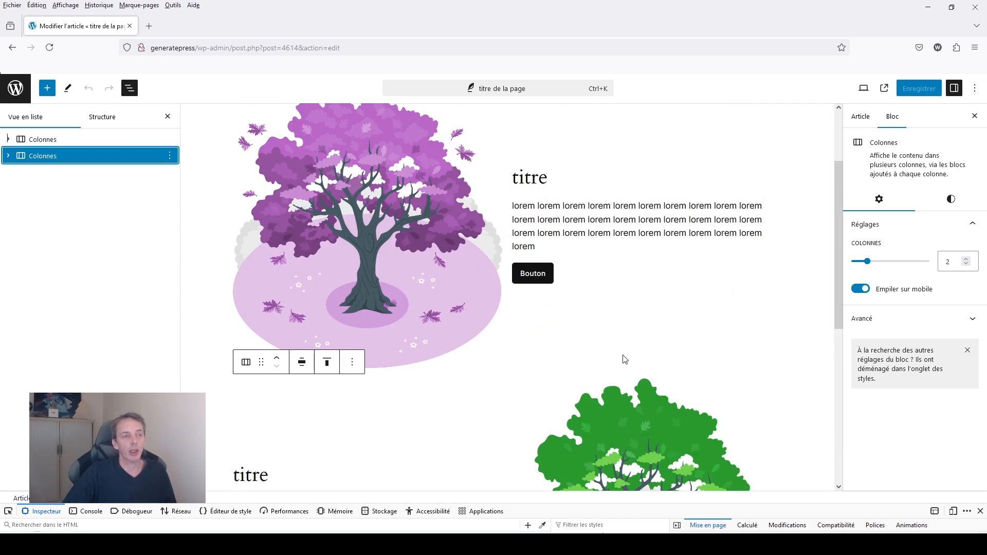
scroll(623, 359, "down", 3)
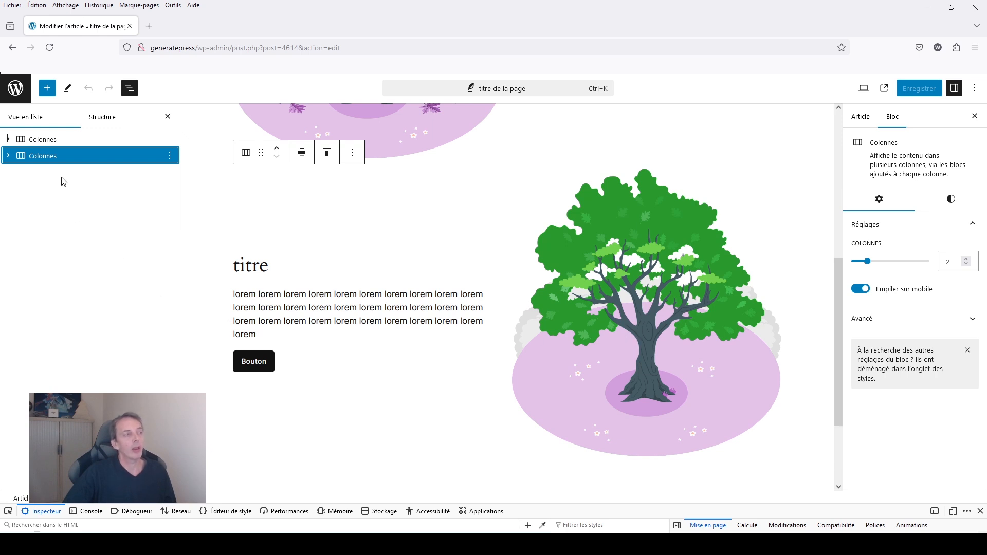
Add the additional CSS class "reverse" to the second Colonnes block and save the post.
left_click(856, 322)
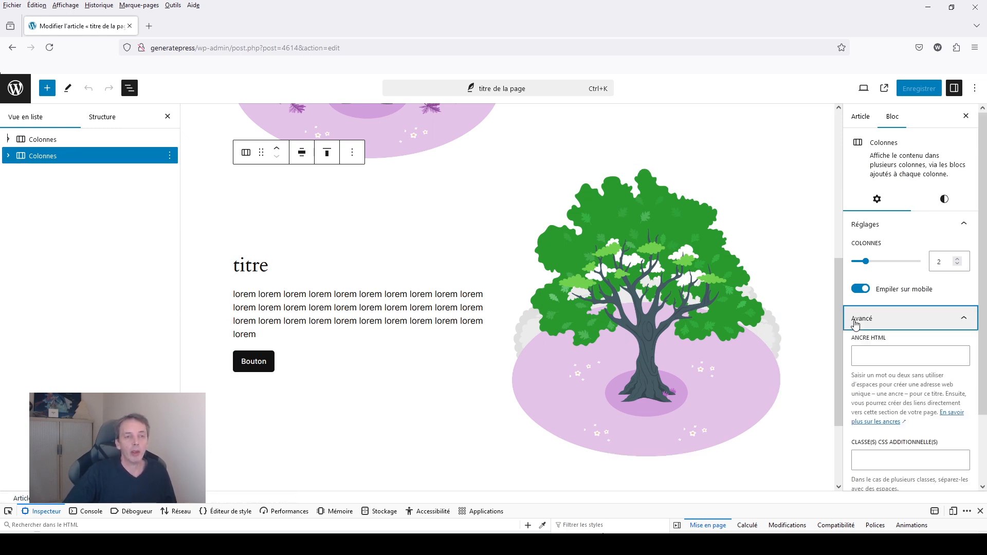
left_click(867, 467)
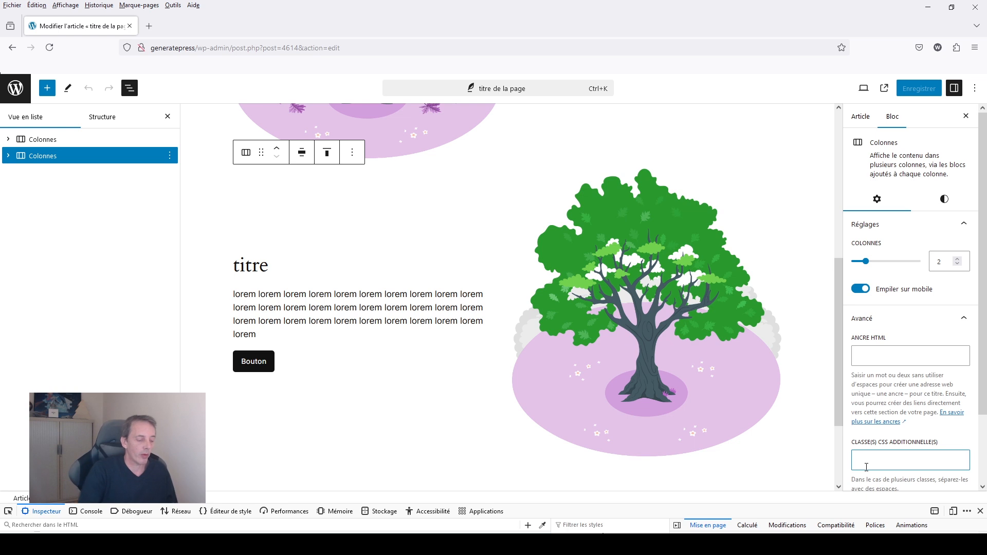
type("reverse")
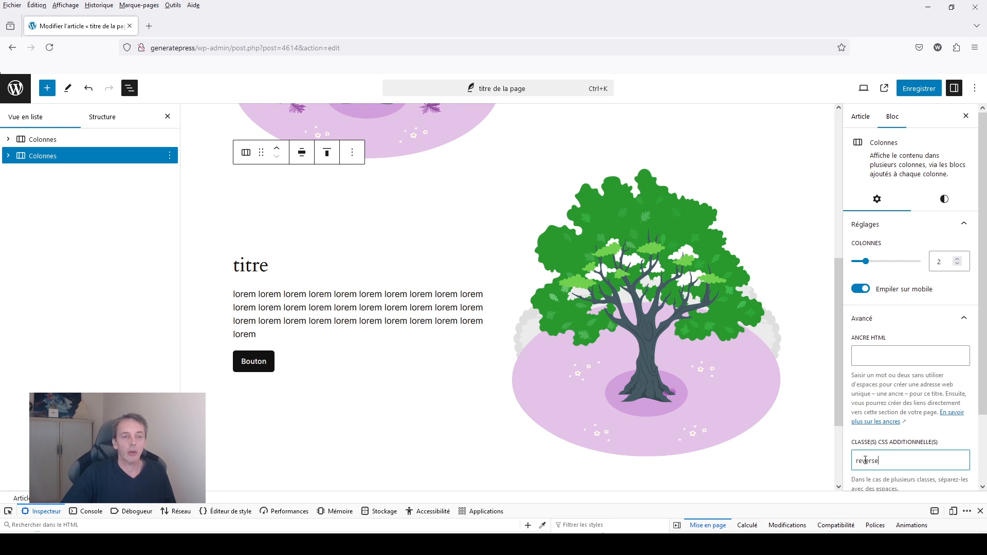
left_click(912, 90)
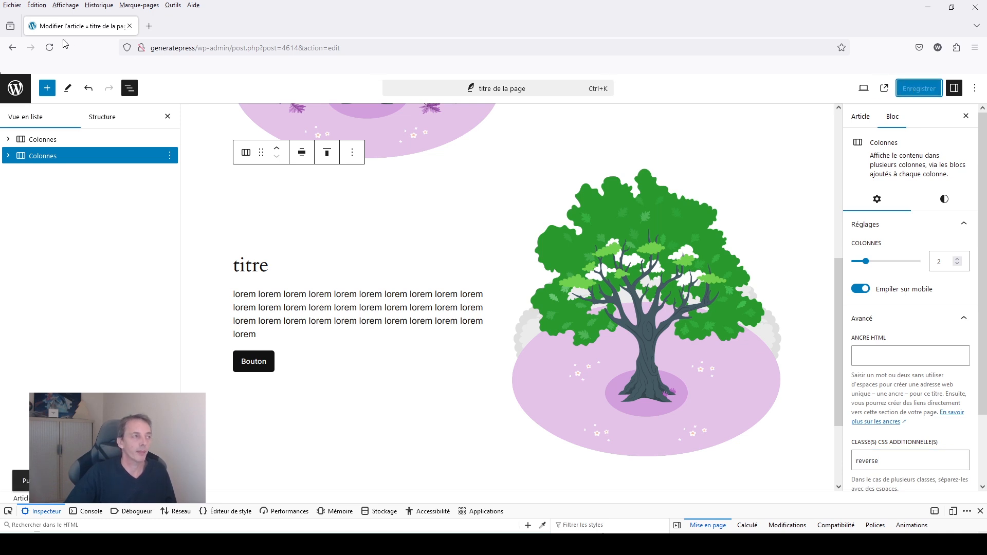
Leave the post, open the site editor on the blog home template and show the global Styles settings.
left_click(15, 87)
mouse_move(27, 271)
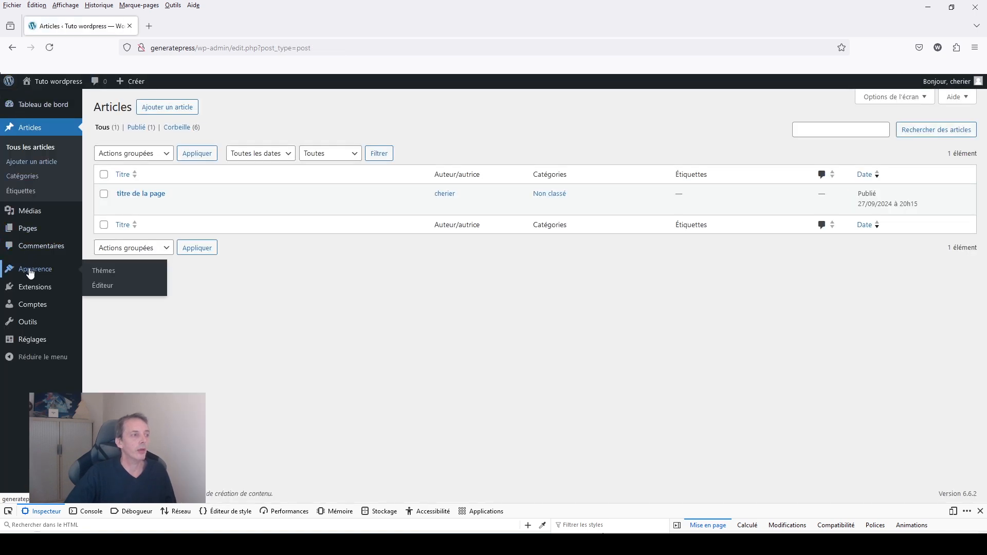
left_click(101, 290)
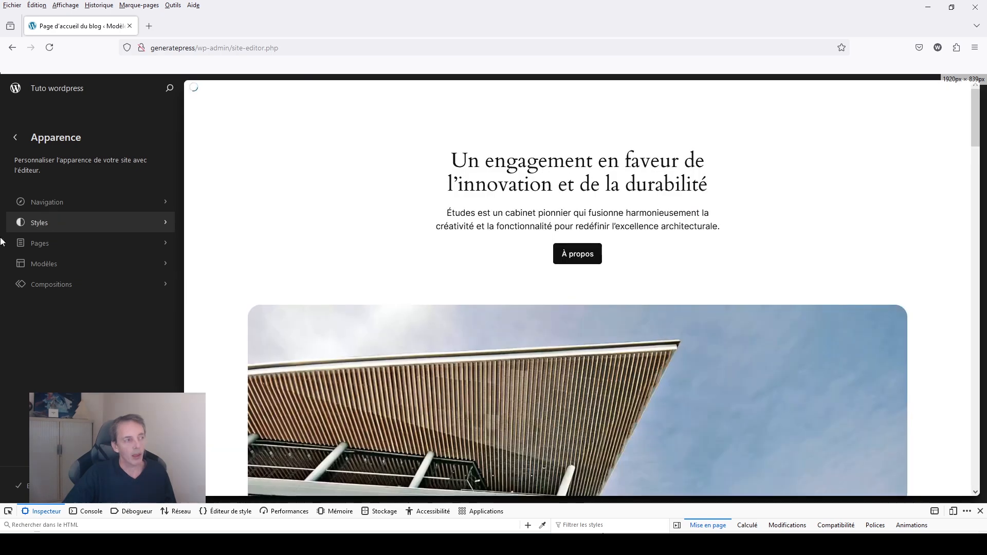
left_click(36, 225)
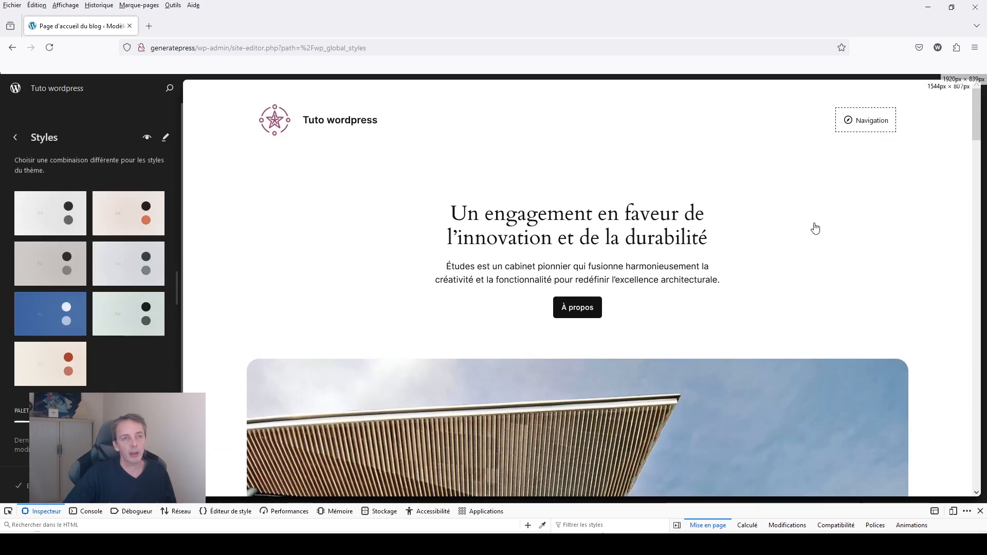
left_click(802, 238)
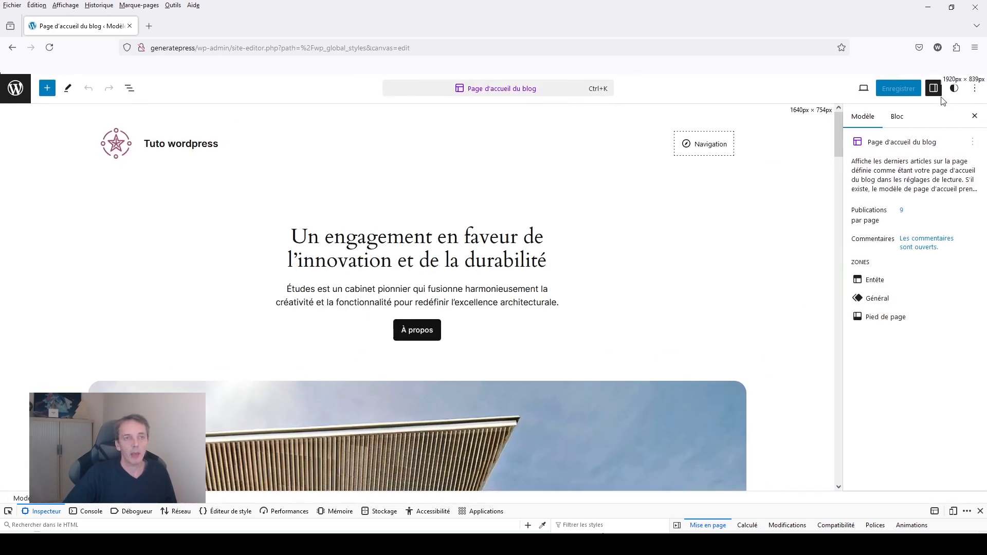
left_click(954, 88)
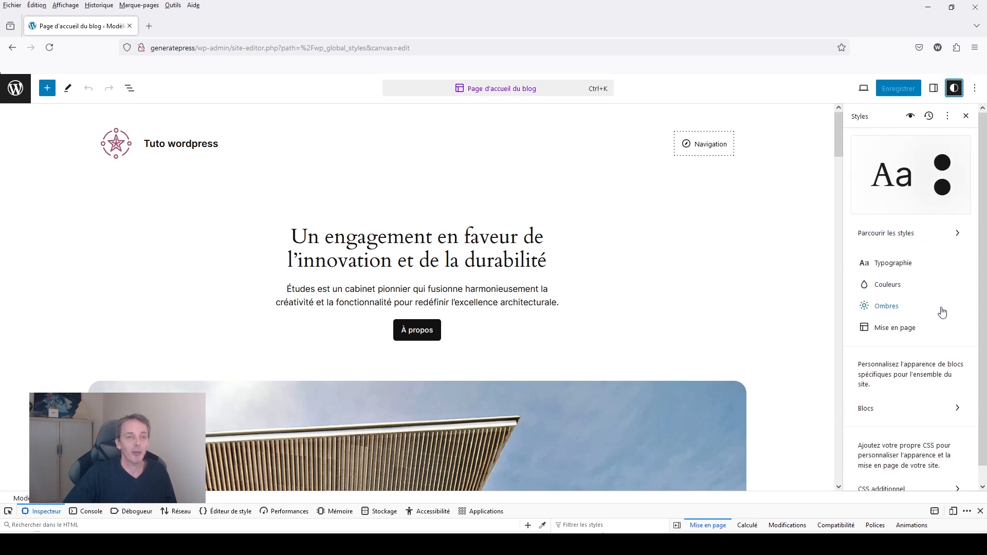
scroll(929, 312, "down", 1)
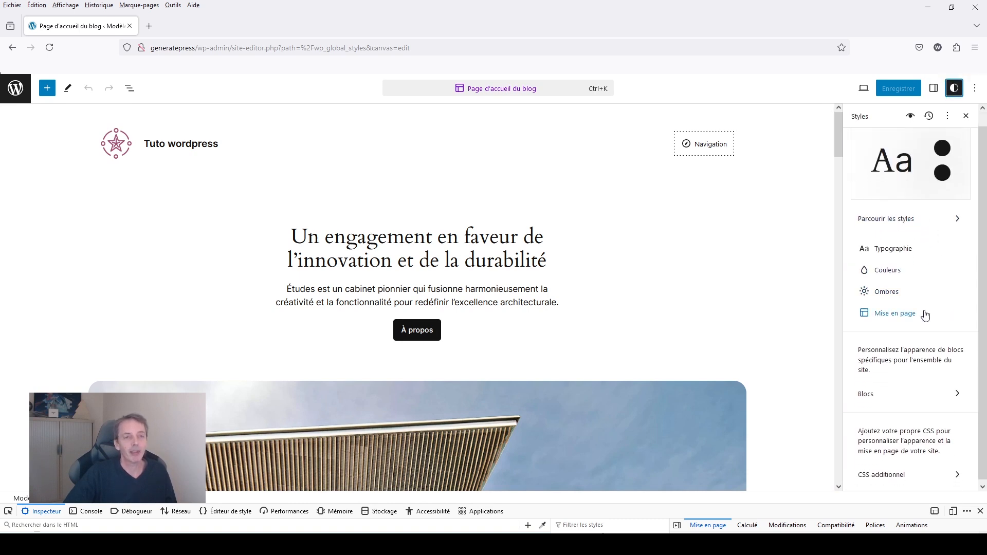
left_click(893, 472)
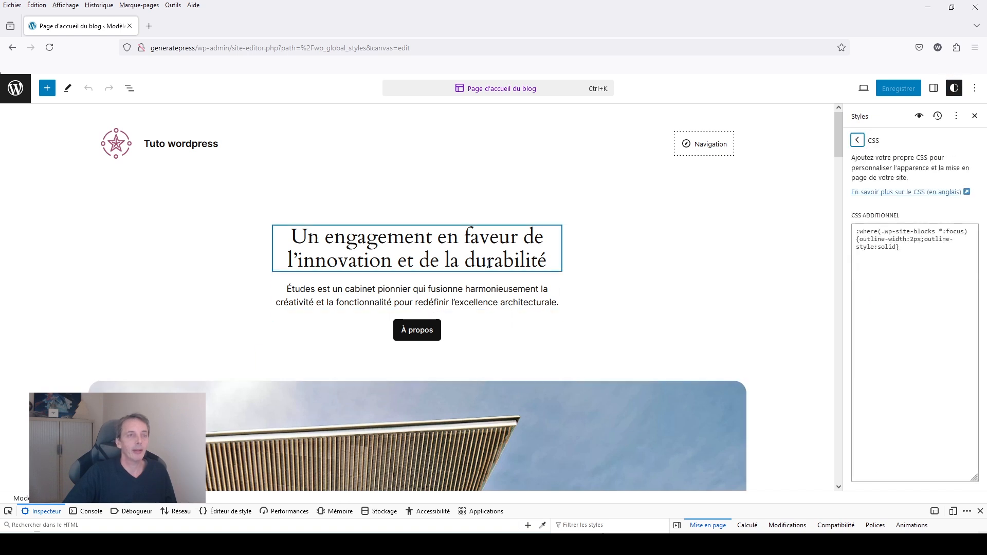
left_click(880, 288)
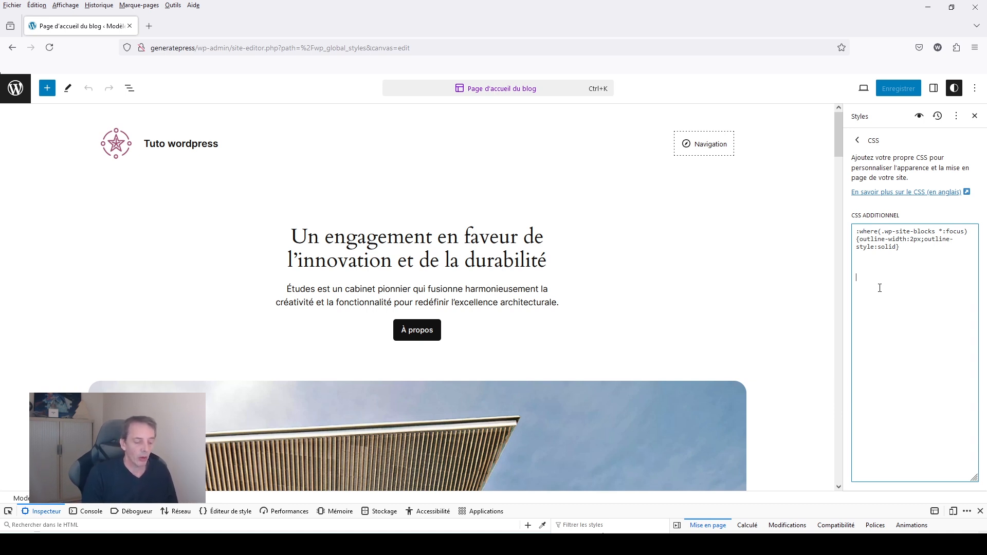
type("@media")
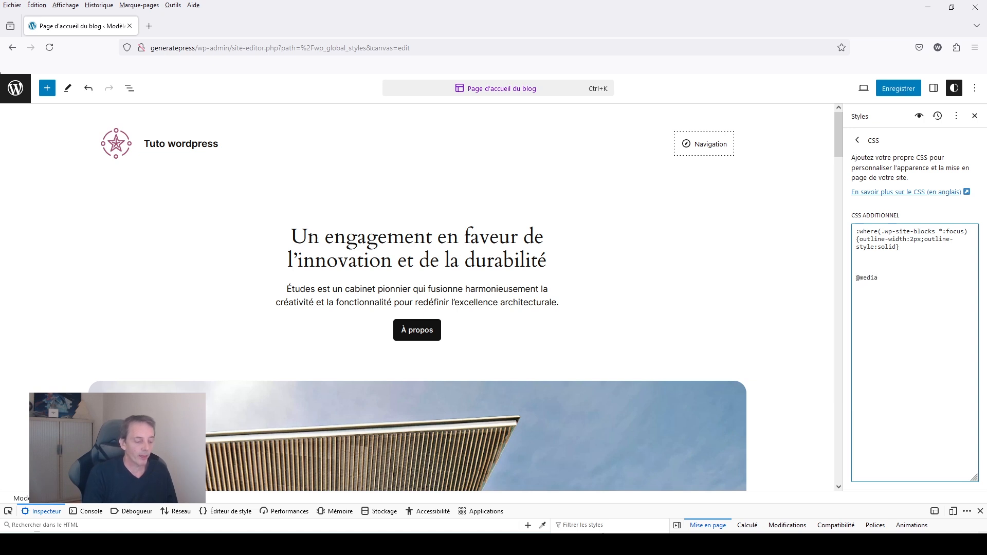
type("  screen and")
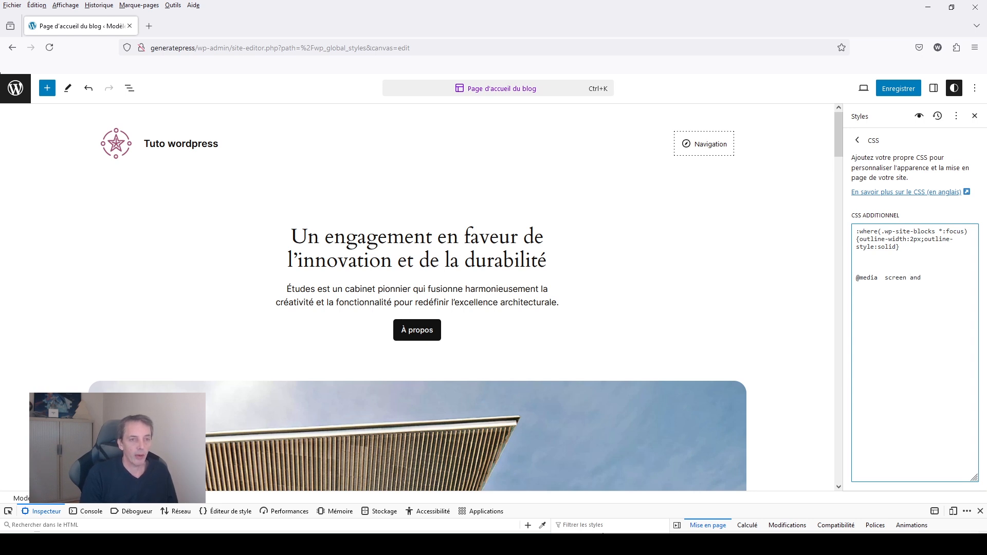
type(" (ma")
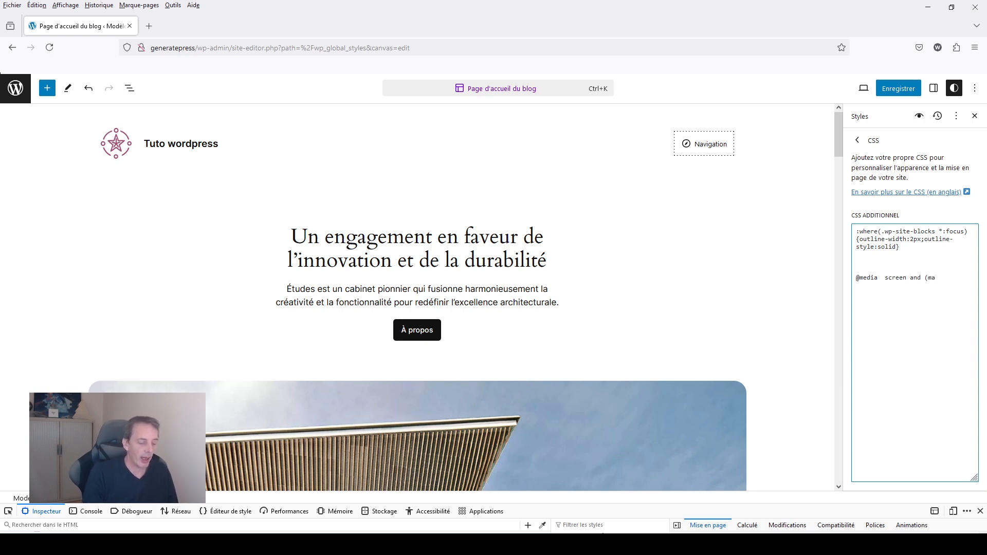
type("x-:")
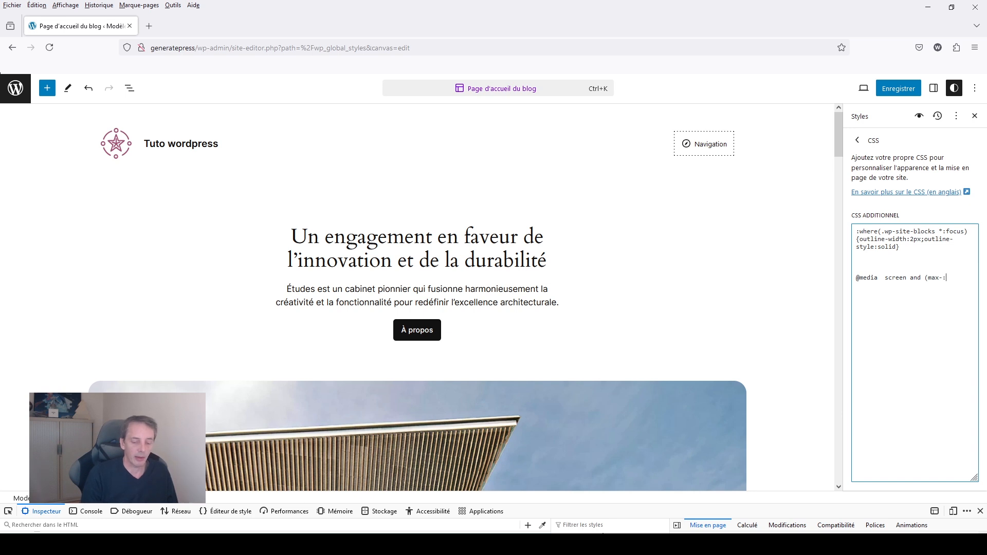
type("78")
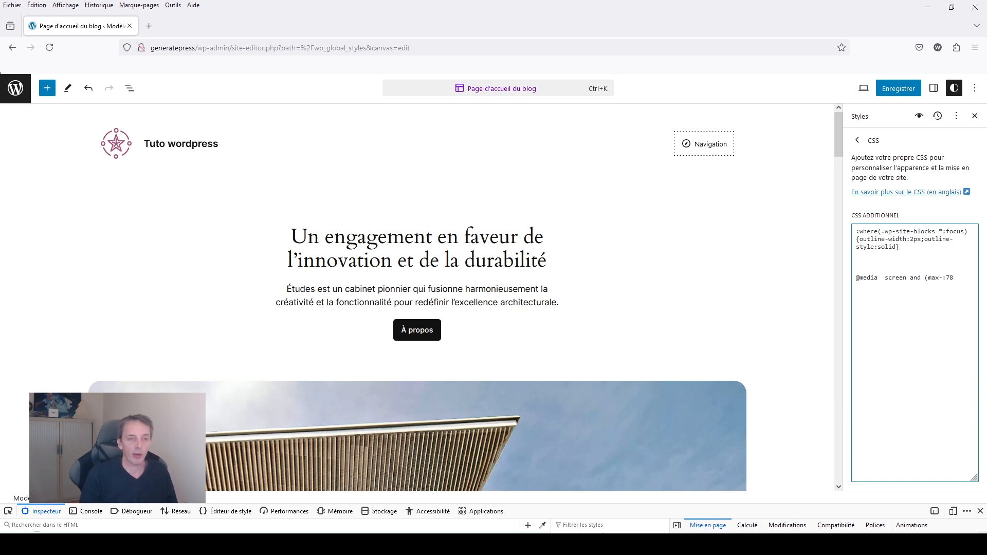
key("BackSpace")
key("BackSpace")
key("BackSpace")
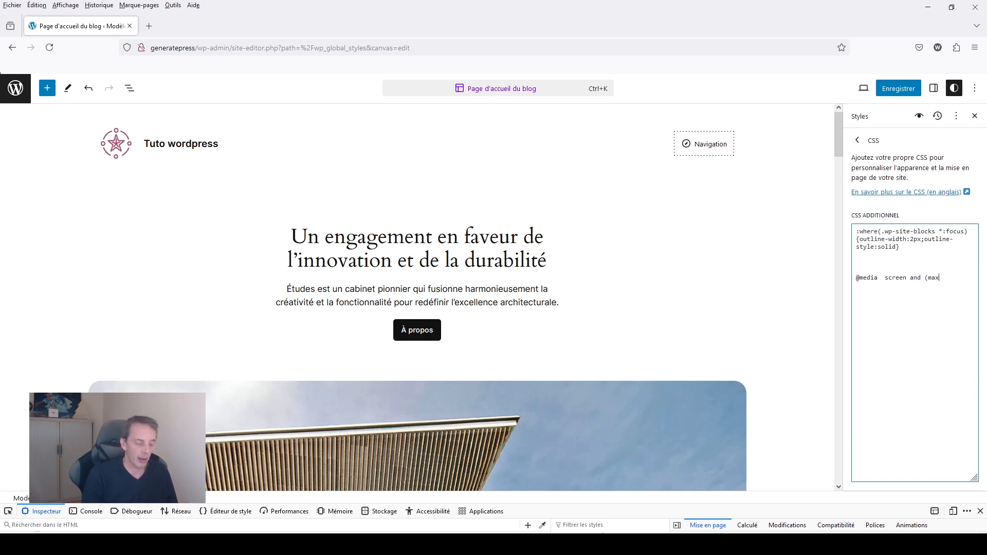
type("-widt")
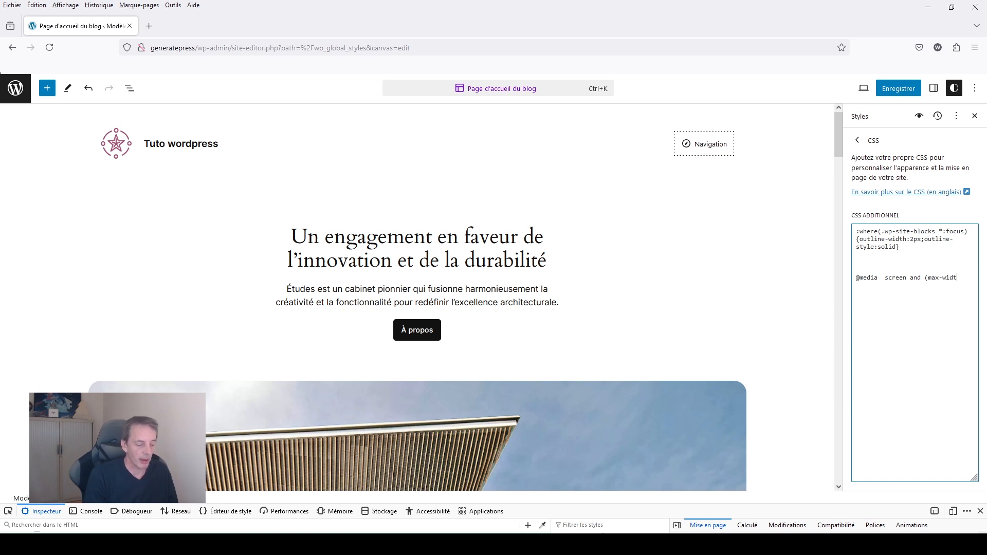
type("h:780")
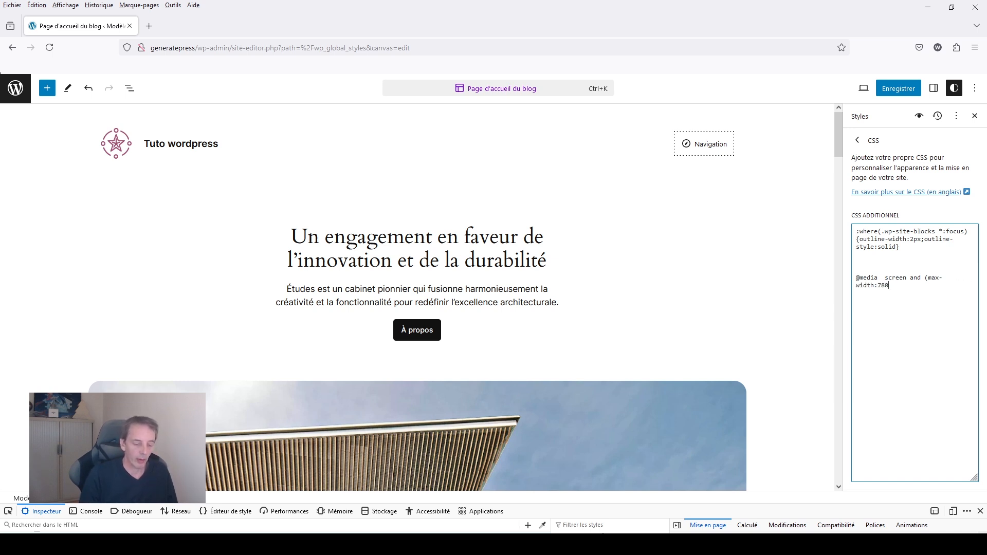
type("px)")
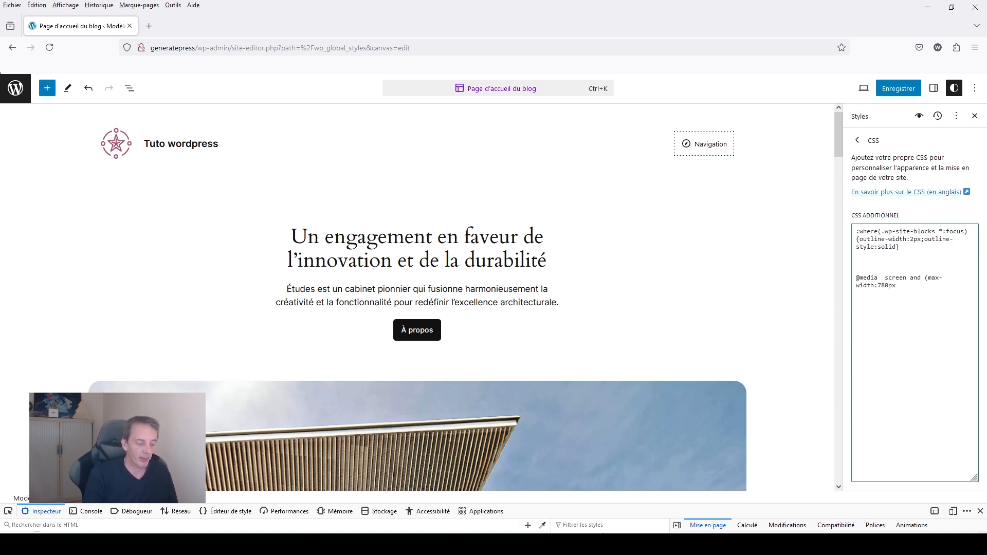
left_click(882, 277)
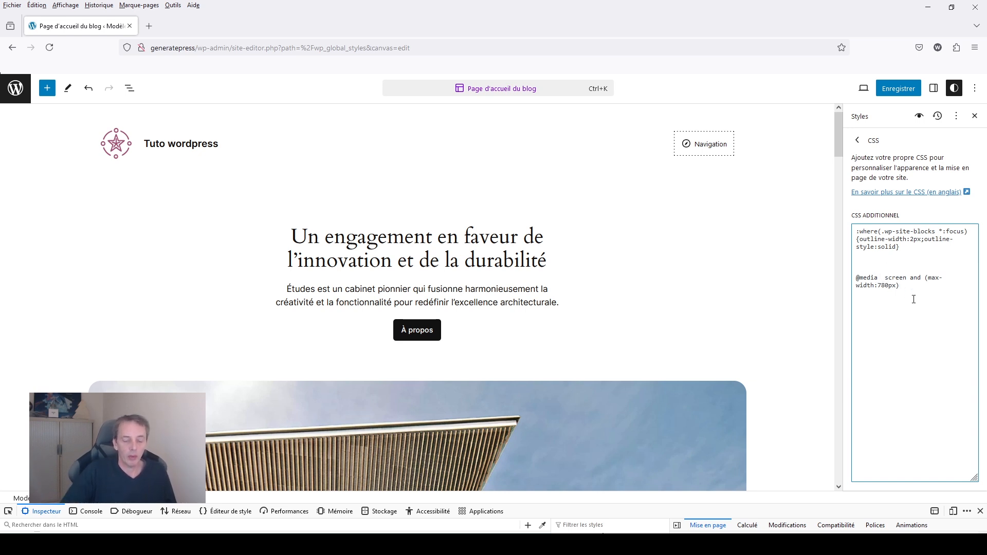
key("BackSpace")
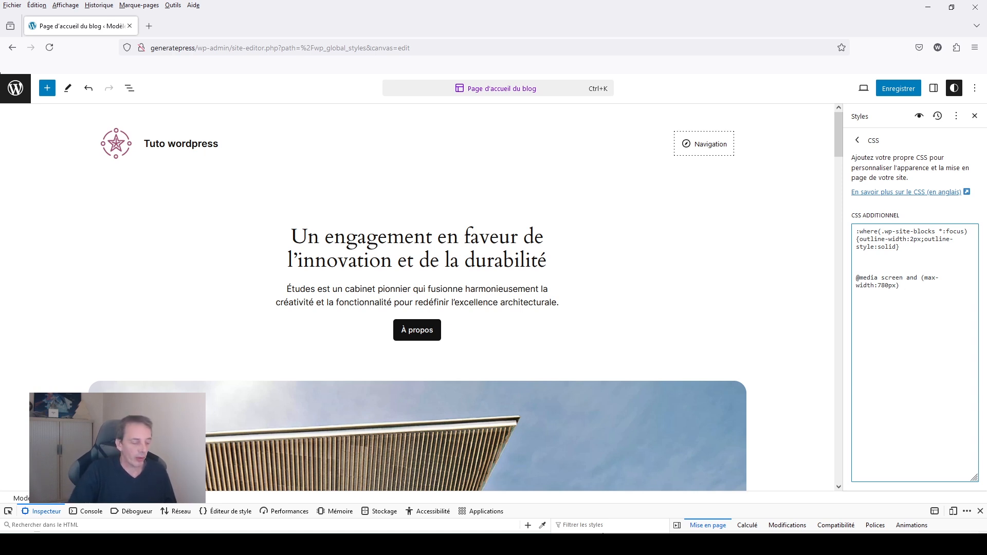
type("{")
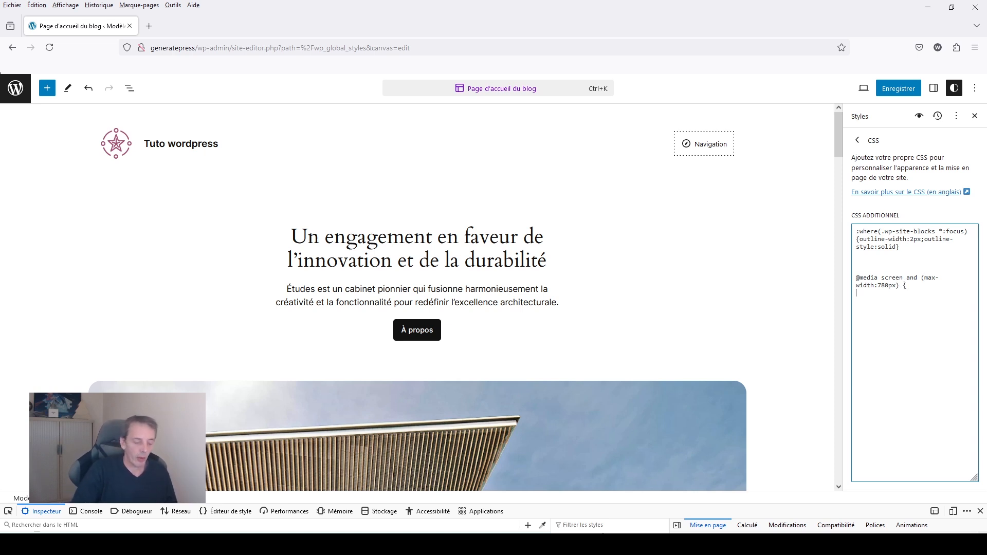
key("Return")
type("}")
left_click(934, 285)
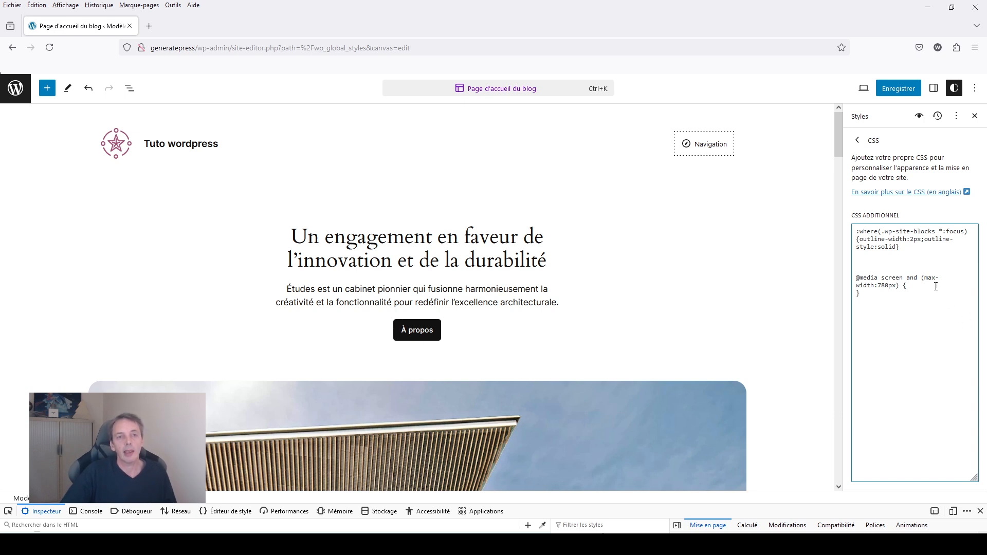
key("Return")
key("Return")
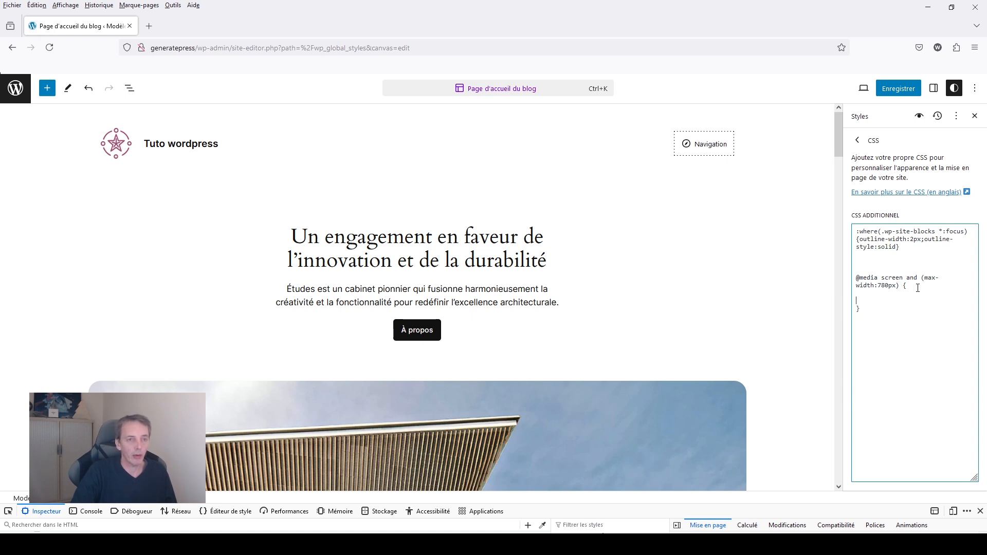
Add an empty ".reverse { }" rule inside the media query's braces.
type(".")
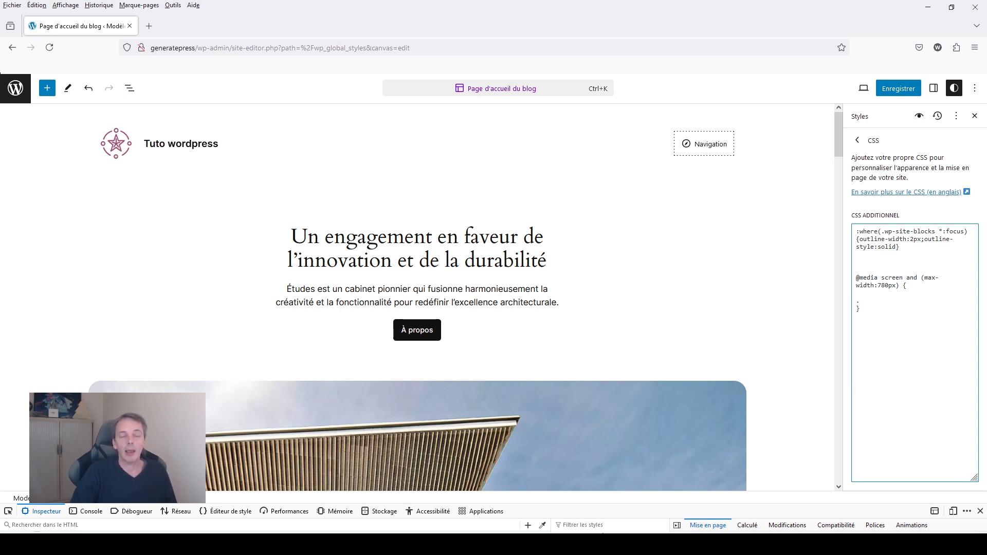
type("r")
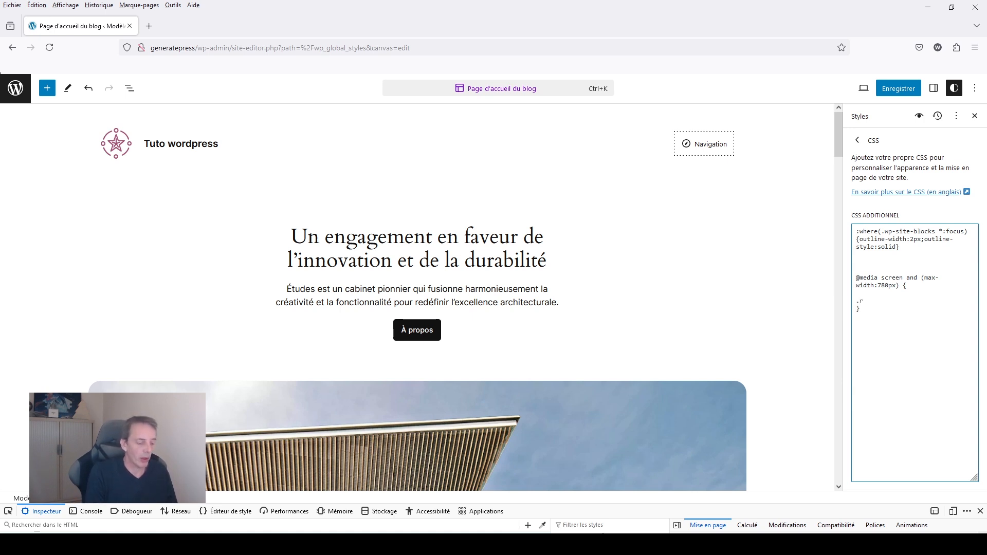
type("eser")
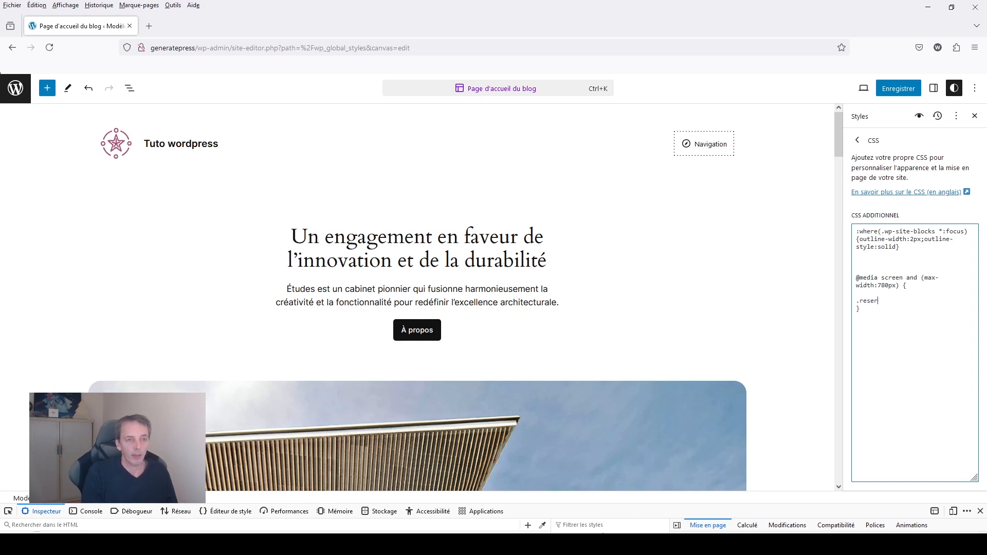
key("BackSpace")
key("BackSpace")
key("BackSpace")
type("verse")
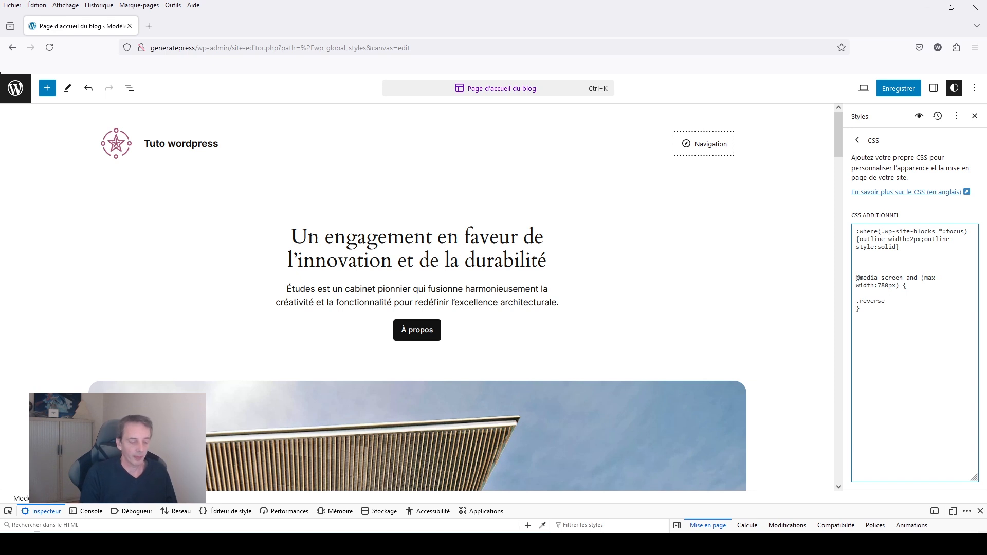
type(" {")
key("Return")
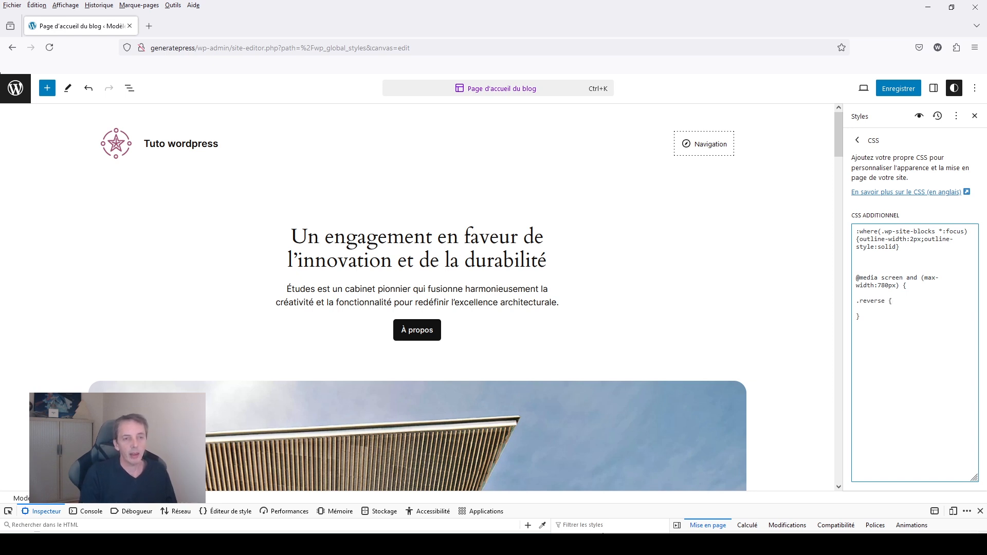
type("}")
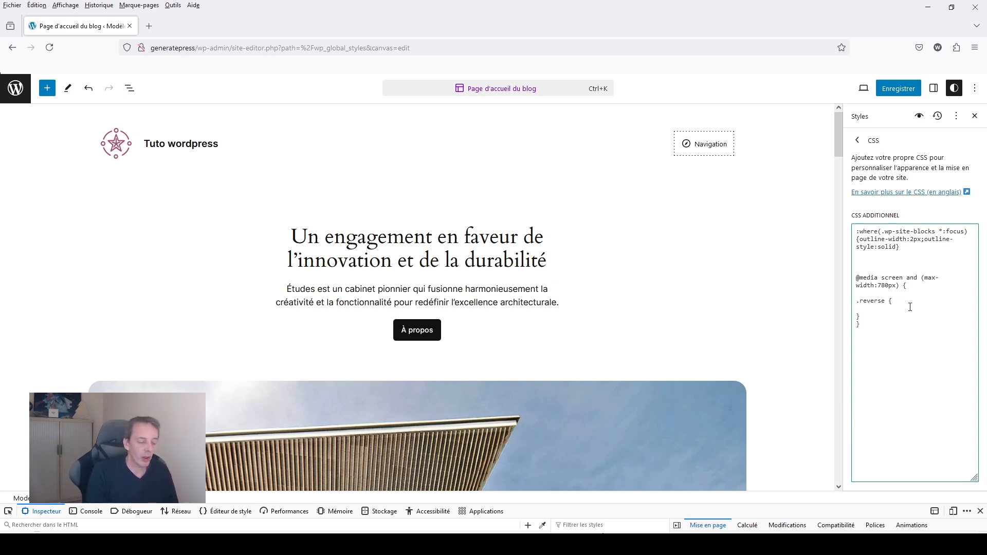
Enter the declaration "flex-direction:column-reverse;" in the .reverse rule.
type("fl")
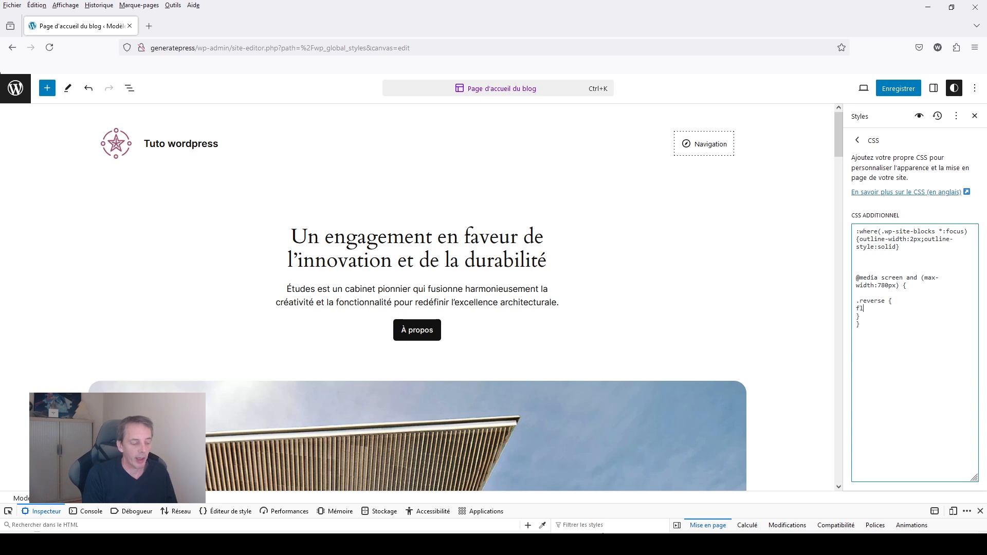
type("ex-di")
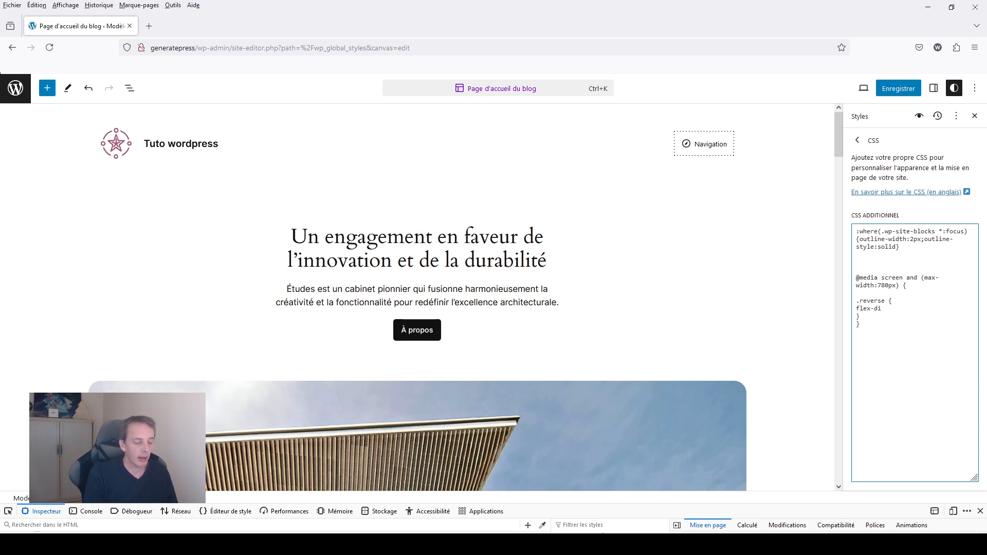
type("rection:co")
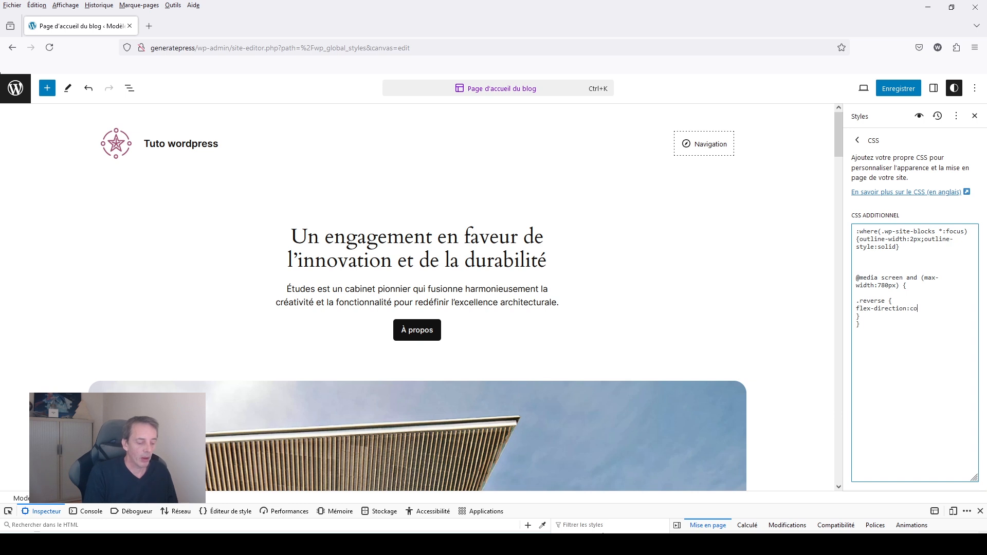
type("lumn")
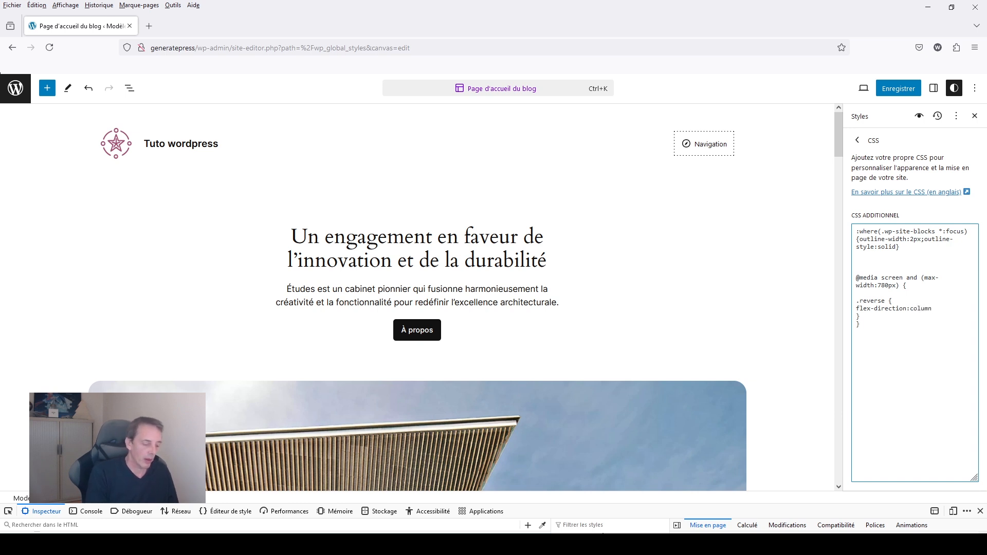
type("-reverse;")
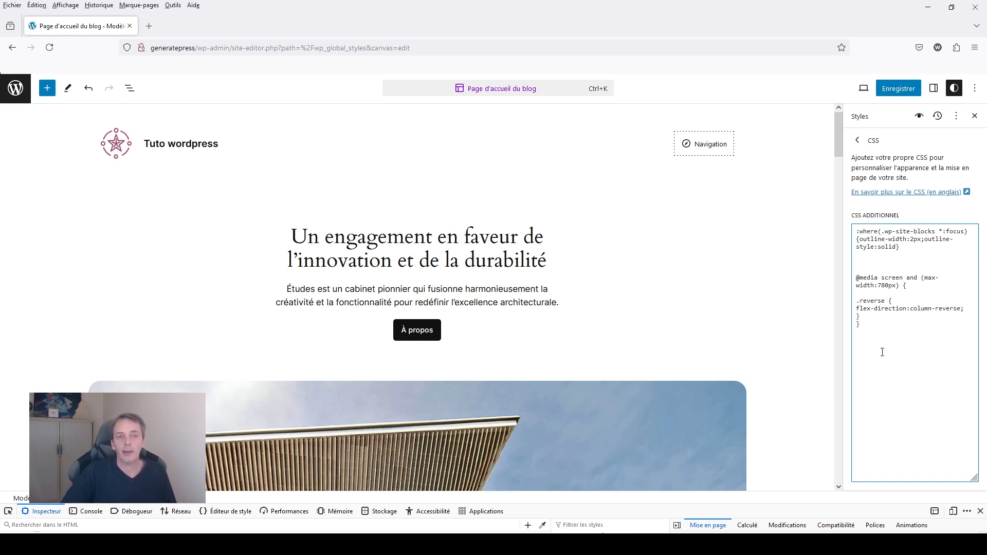
Remove the blank line above the .reverse rule and save the site's style changes.
left_click(859, 293)
key("BackSpace")
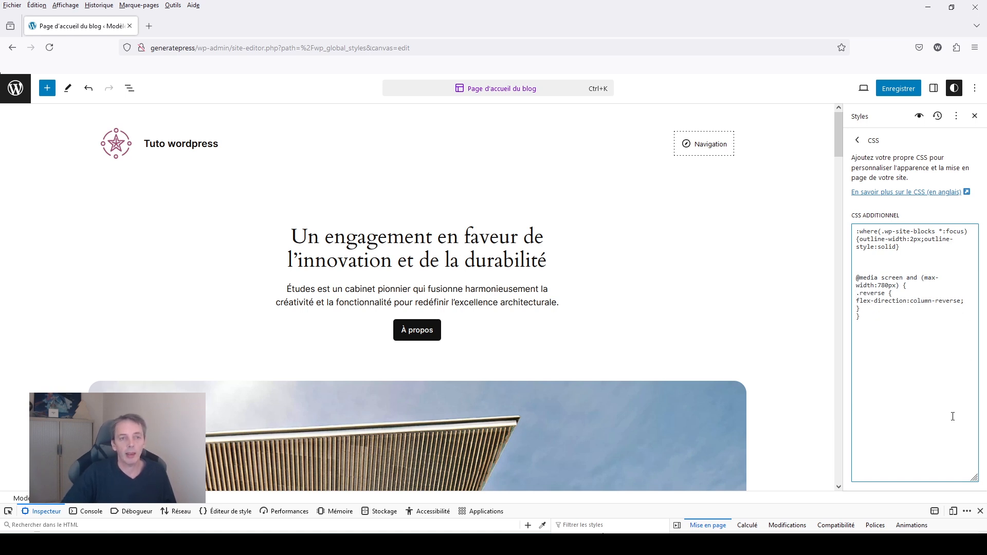
left_click(910, 91)
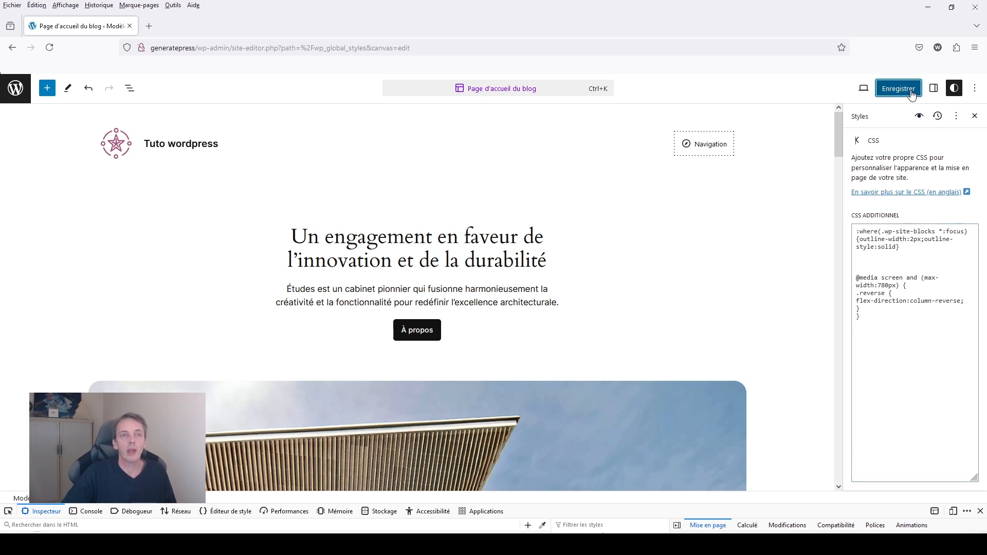
left_click(913, 93)
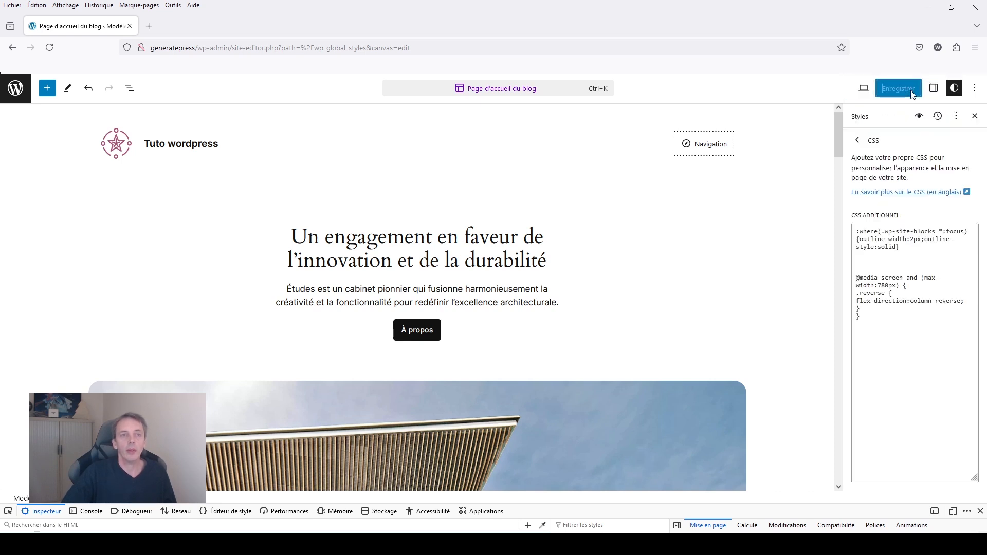
View the site in a new tab and go through its dashboard to open the article "titre de la page" for editing.
left_click(865, 90)
left_click(793, 179)
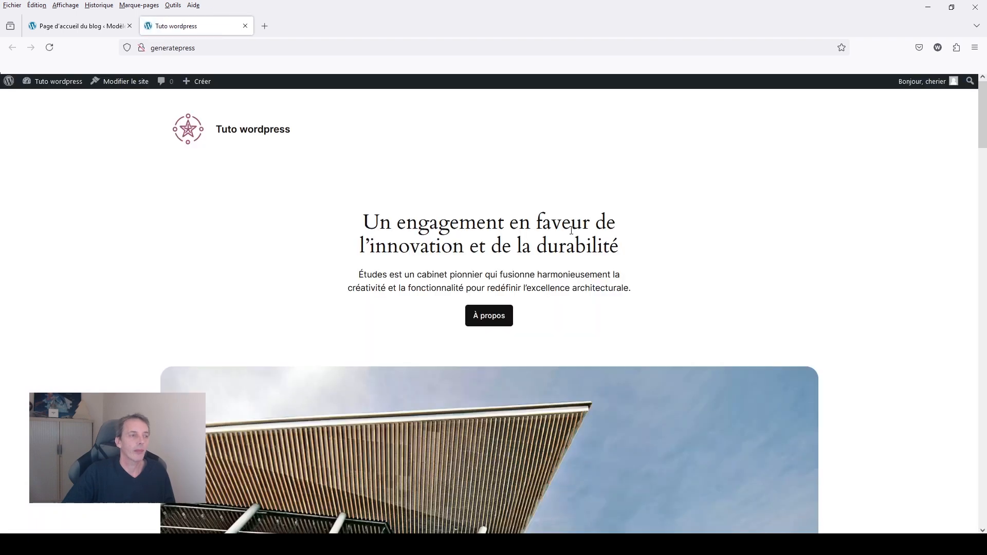
mouse_move(55, 83)
left_click(59, 105)
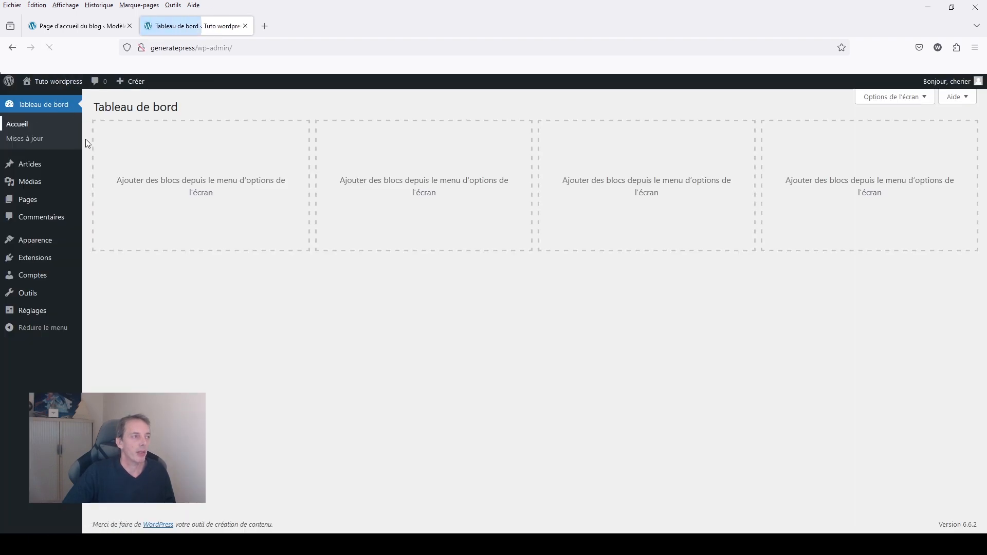
left_click(31, 163)
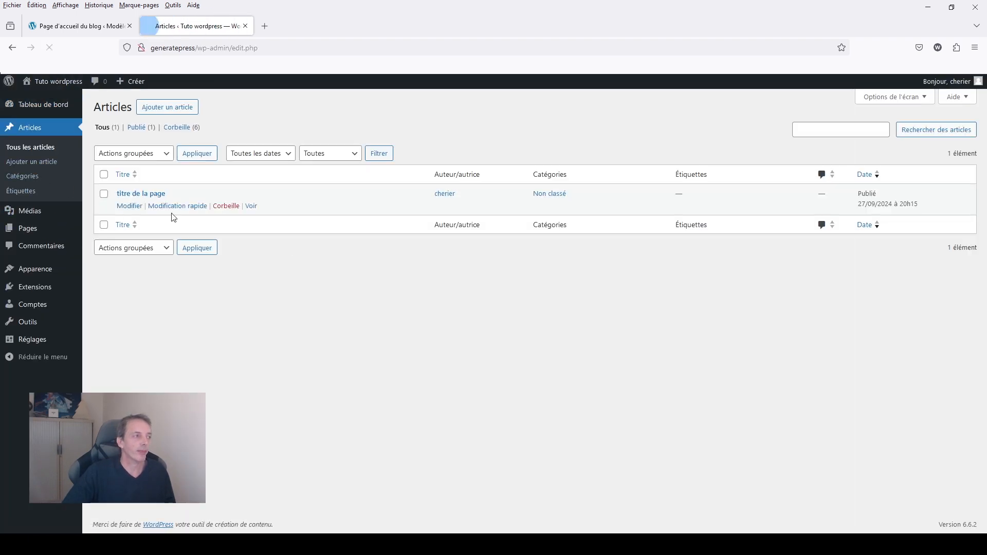
left_click(135, 212)
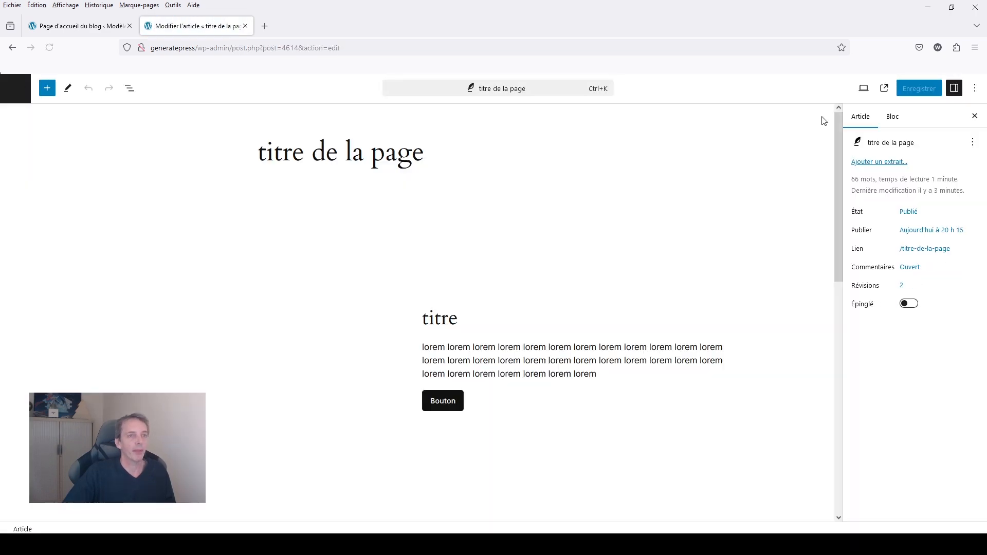
View the published post in a new tab, inspect the green tree image and turn on the responsive mobile view.
left_click(885, 90)
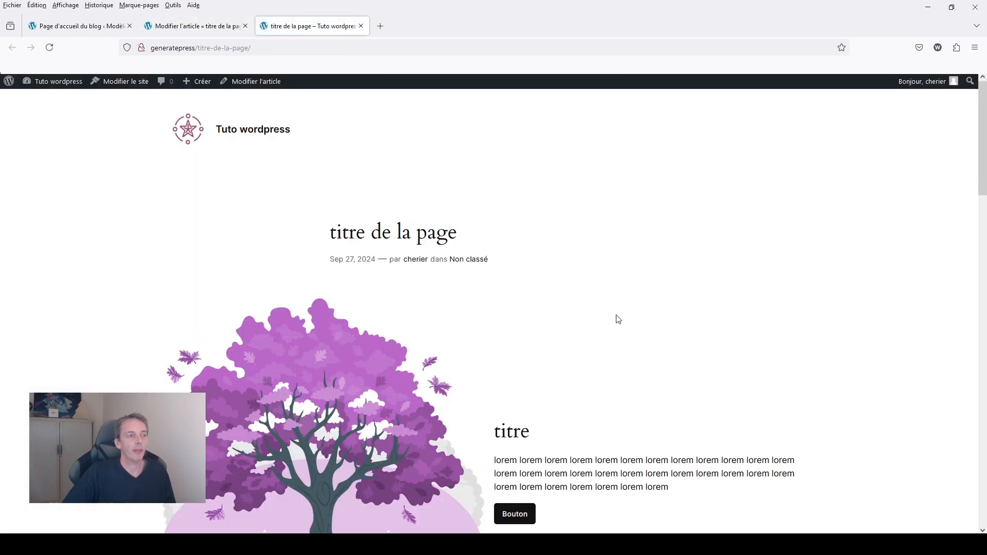
scroll(616, 319, "down", 8)
right_click(616, 315)
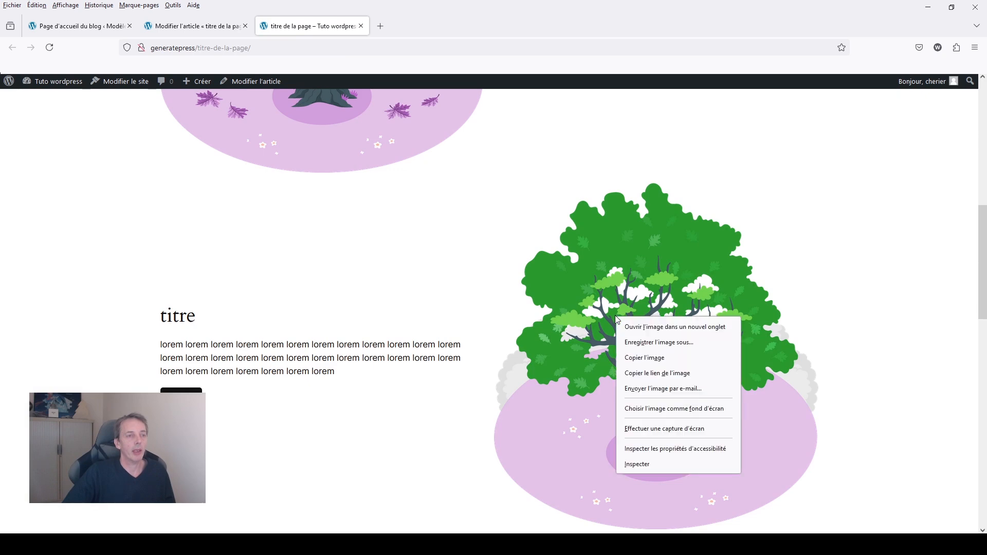
left_click(638, 465)
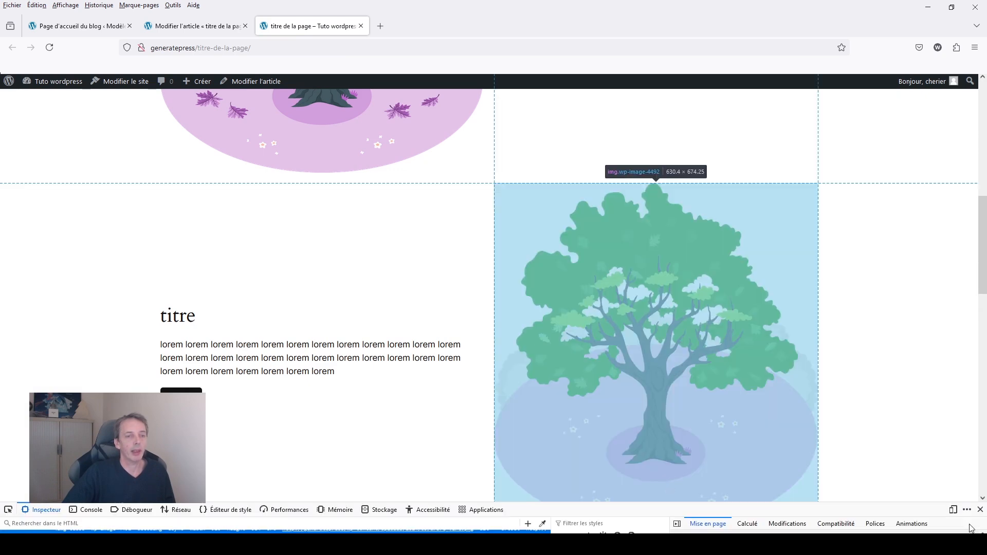
left_click(952, 510)
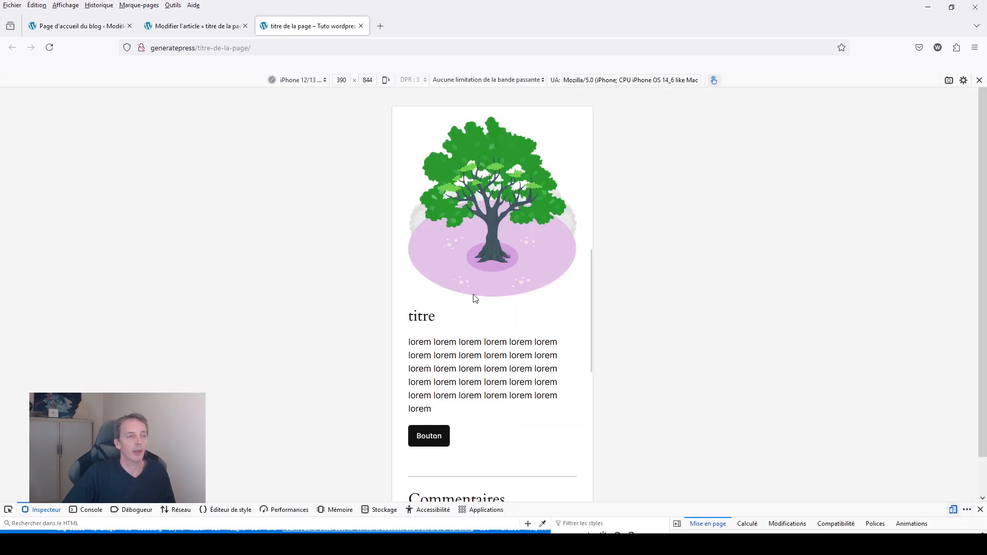
Check the stacking order of both image-and-text sections in the mobile view, and compare it with the desktop layout.
scroll(475, 298, "down", 5)
scroll(475, 299, "up", 8)
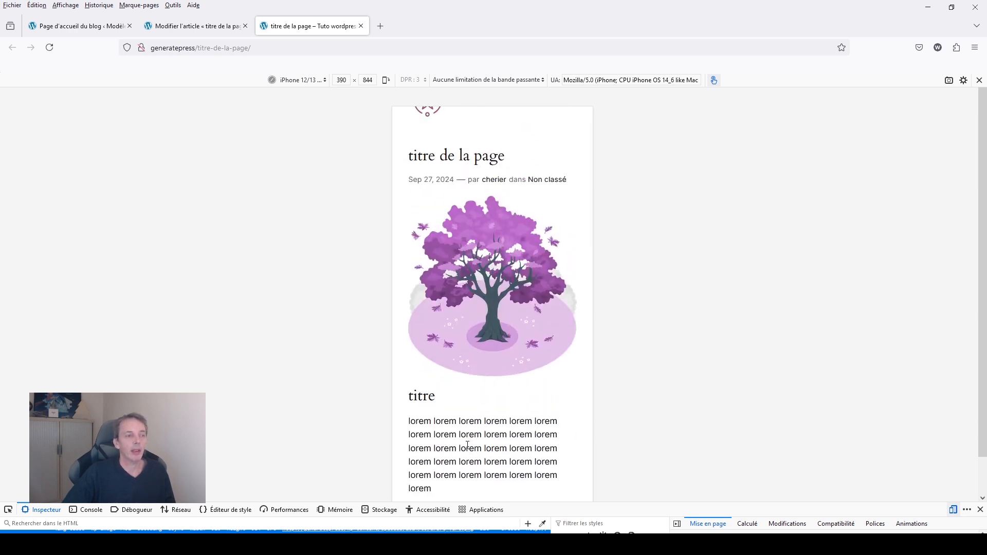
scroll(467, 444, "down", 7)
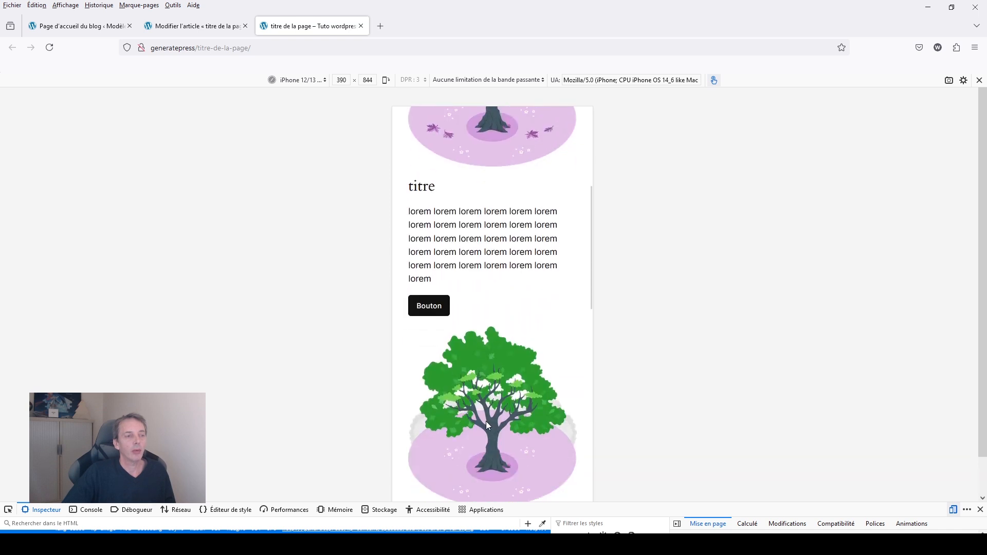
scroll(480, 389, "down", 4)
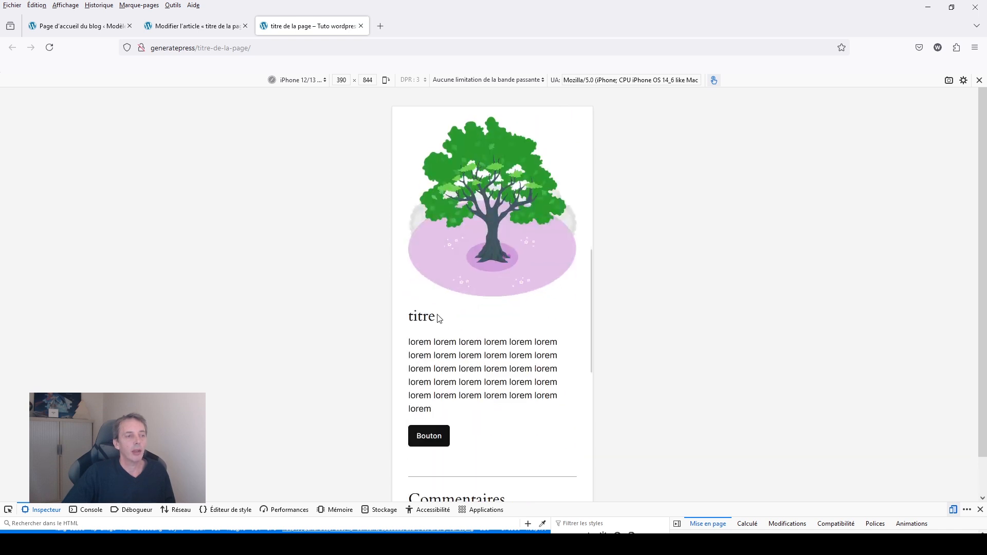
left_click(953, 511)
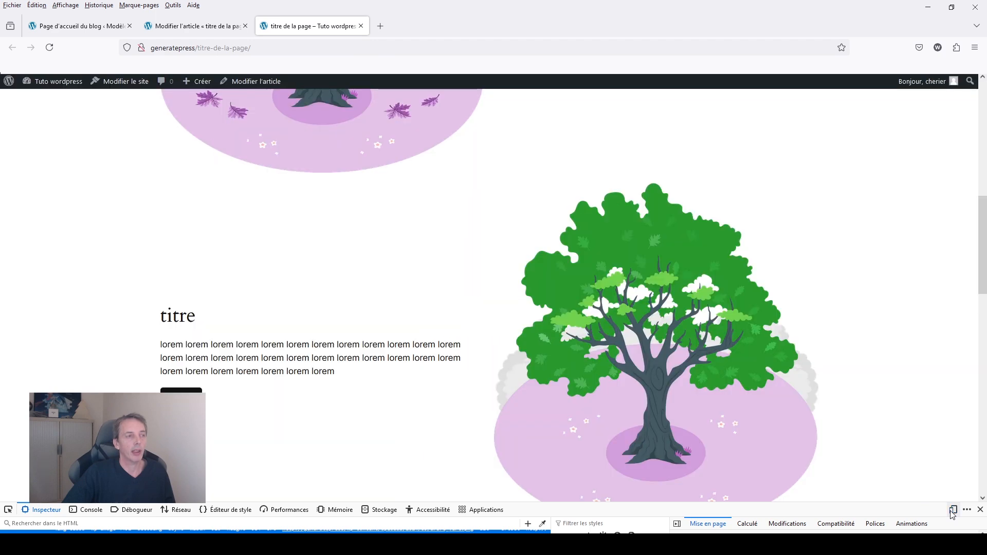
left_click(953, 511)
left_click(953, 511)
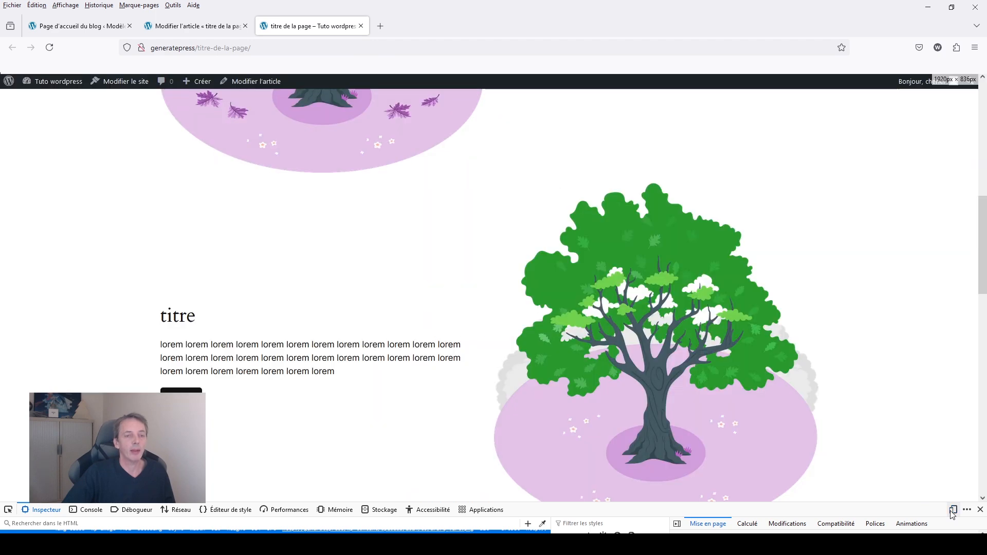